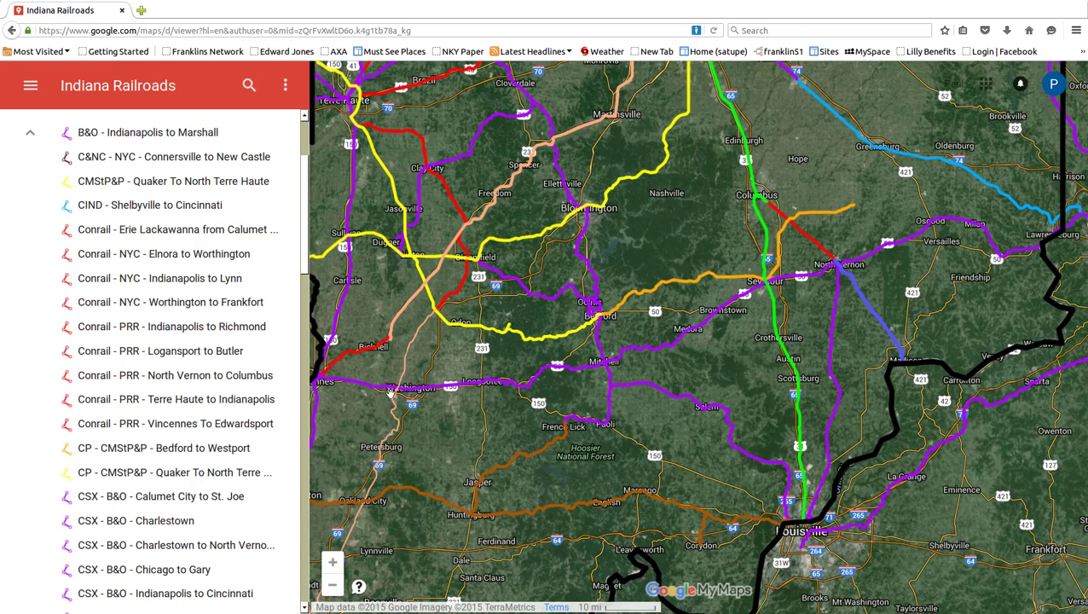
- Select the CSX - B&O - Vincennes to Cincinnati line on the map and view its linked Wikipedia article, closing the article again
scroll(424, 412, up, 1)
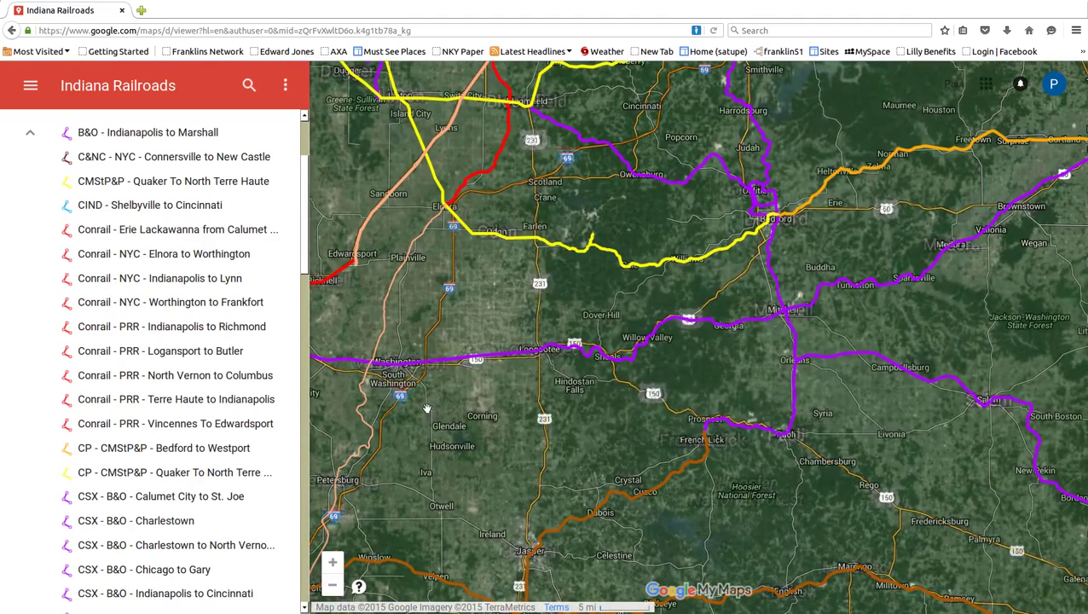
click(424, 362)
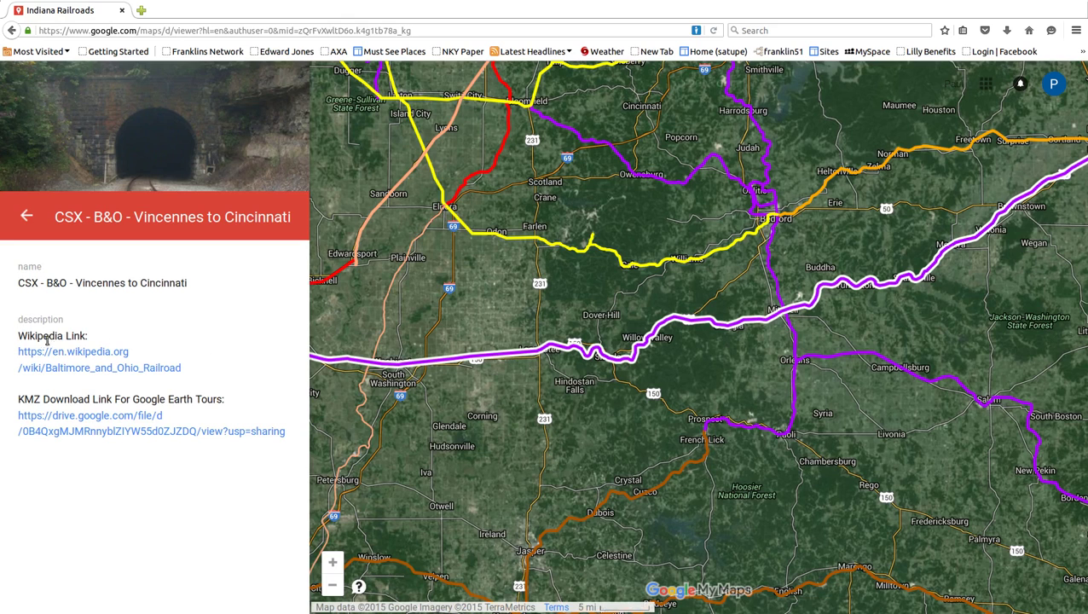
click(88, 353)
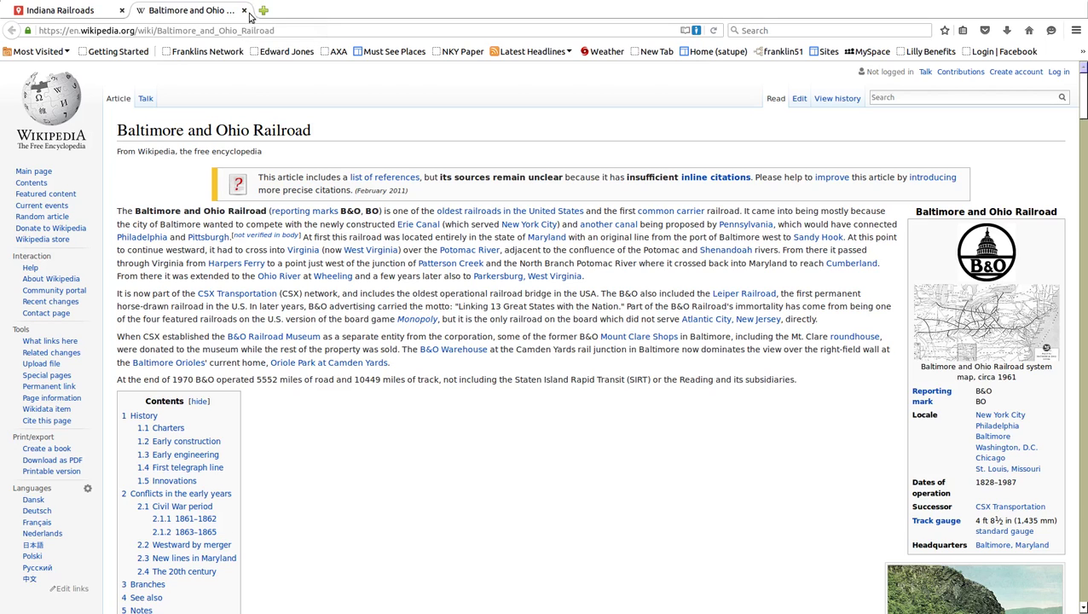
click(244, 10)
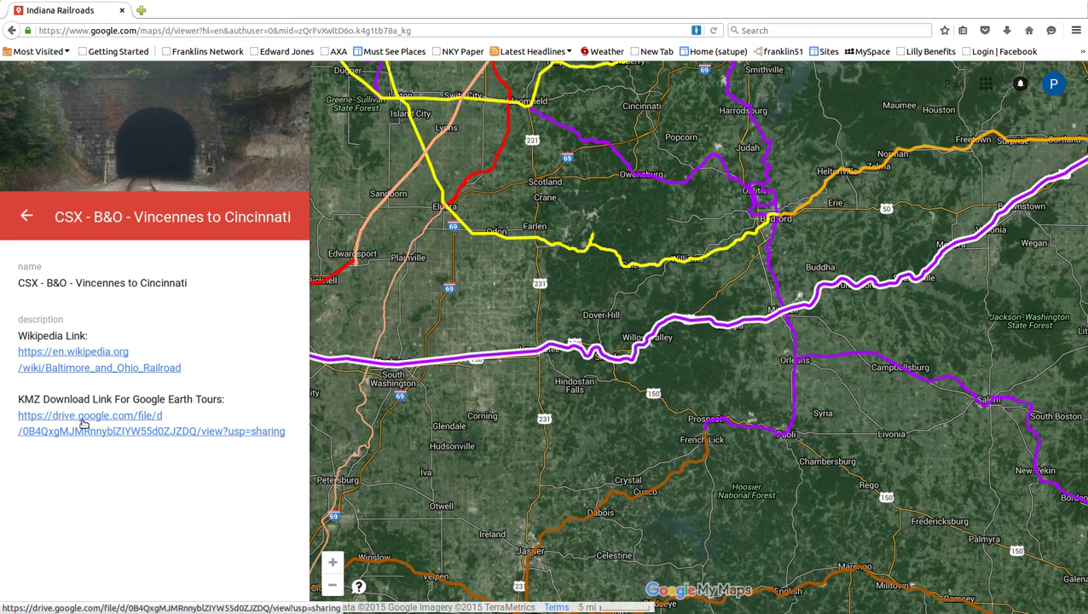
- Open the selected line's KMZ download link for Google Earth Tours and show the file preview with satellite imagery
click(84, 419)
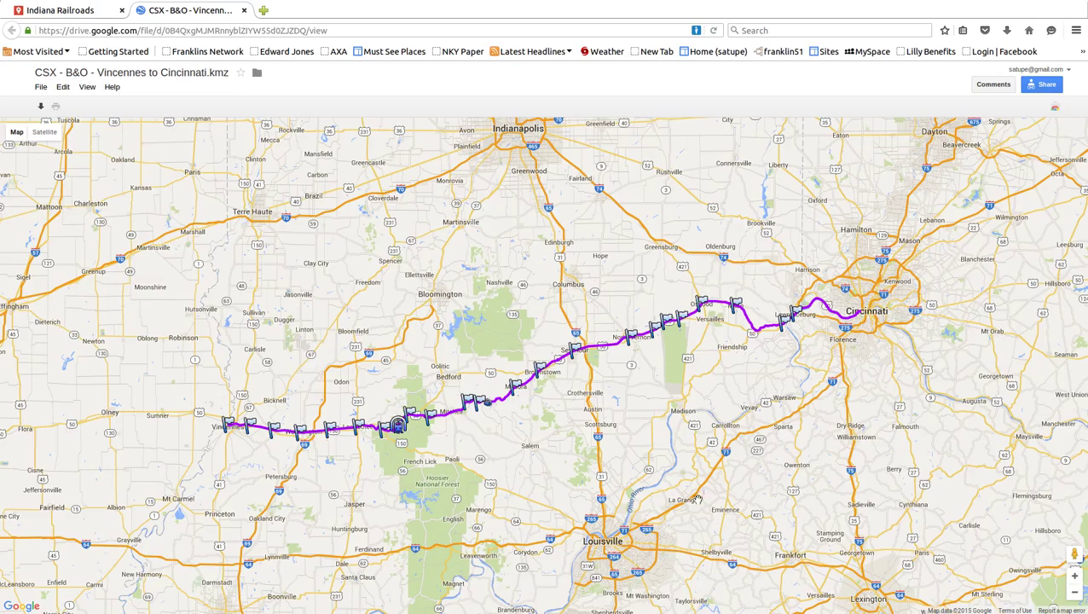
scroll(687, 499, up, 1)
drag(541, 346, 604, 451)
click(50, 133)
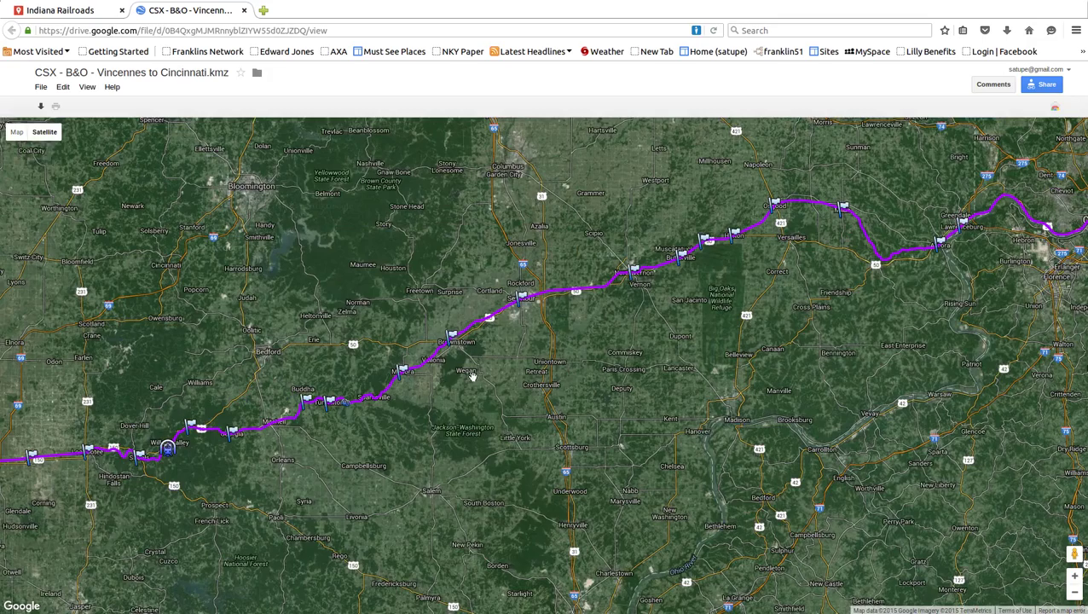
- Examine the railroad route in the satellite preview, up close around Medora and Sparksville and across its full length to Cincinnati
scroll(461, 370, up, 2)
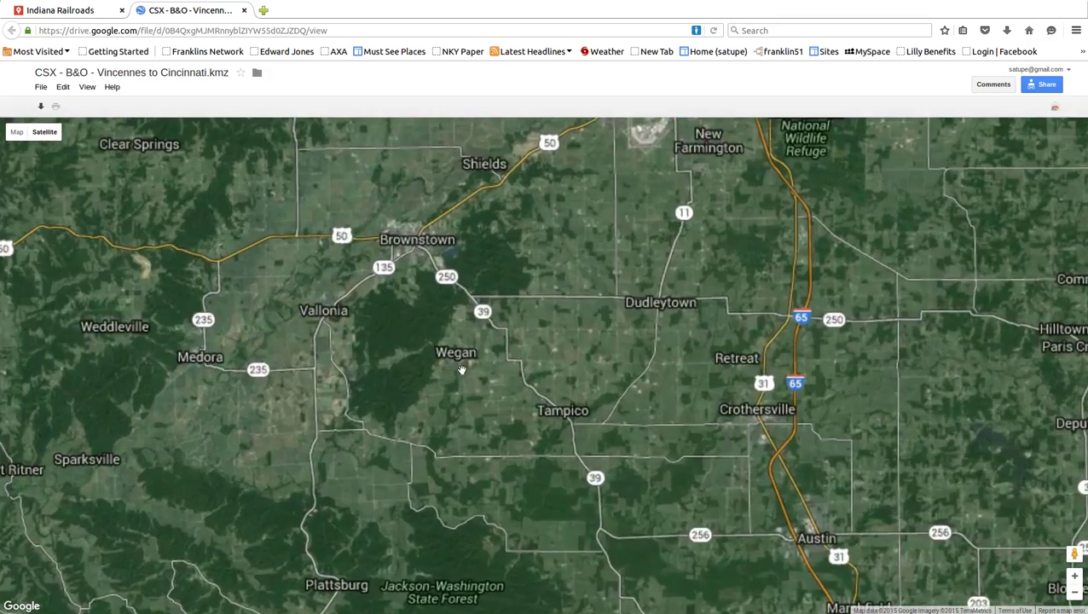
drag(196, 368, 357, 433)
scroll(356, 433, up, 1)
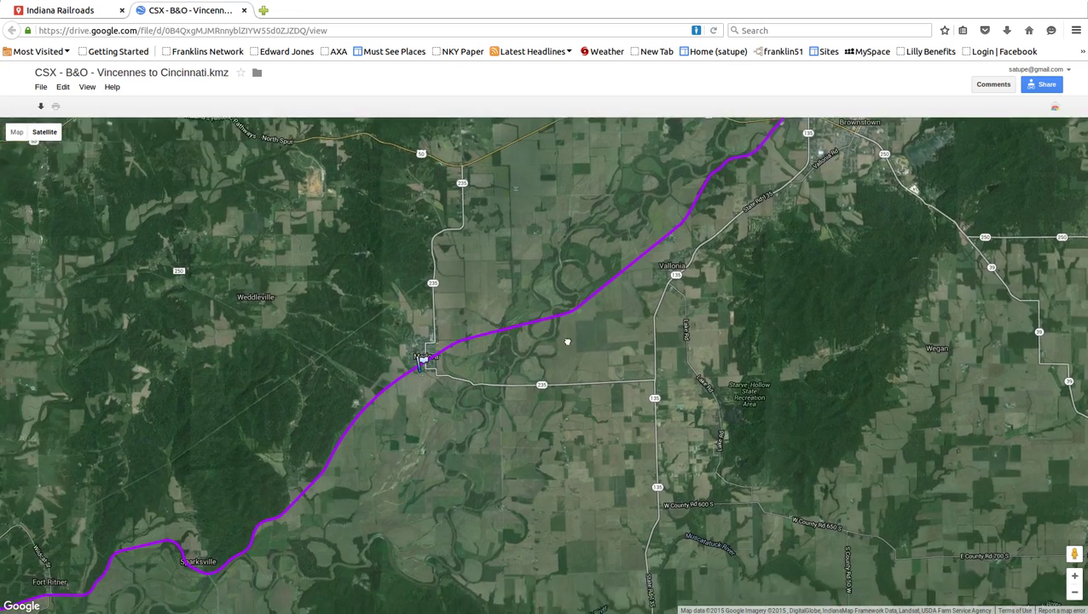
drag(443, 401, 582, 312)
drag(482, 407, 544, 338)
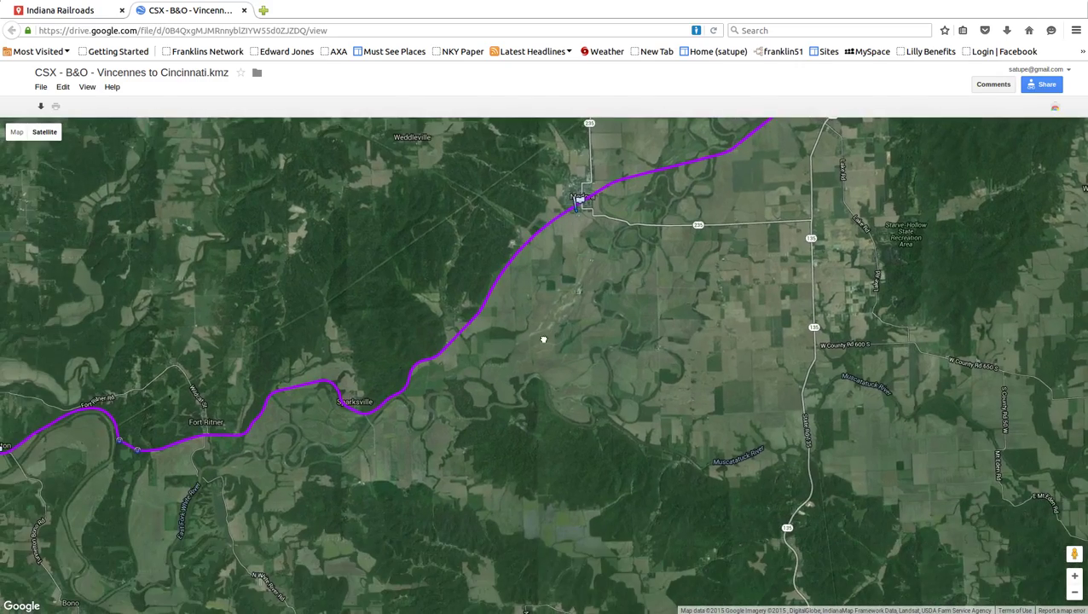
scroll(491, 405, up, 4)
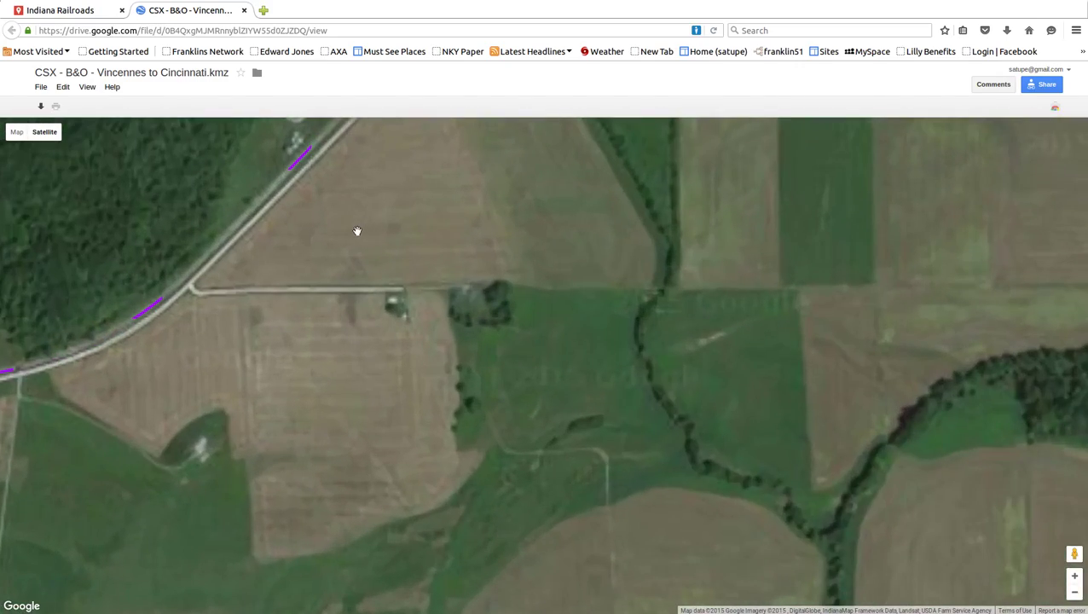
drag(299, 250, 488, 354)
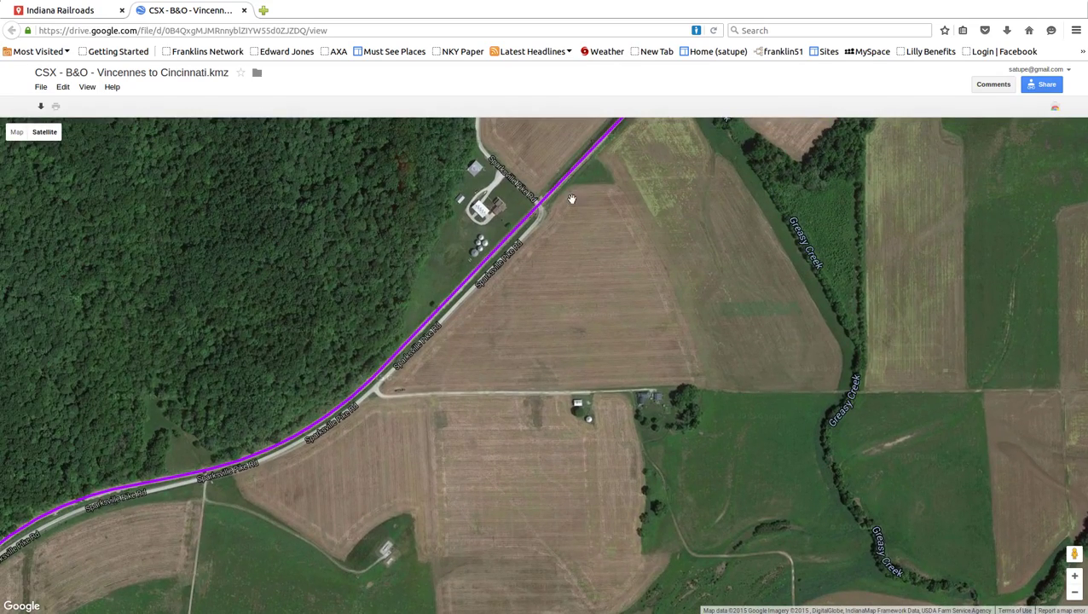
scroll(650, 276, down, 3)
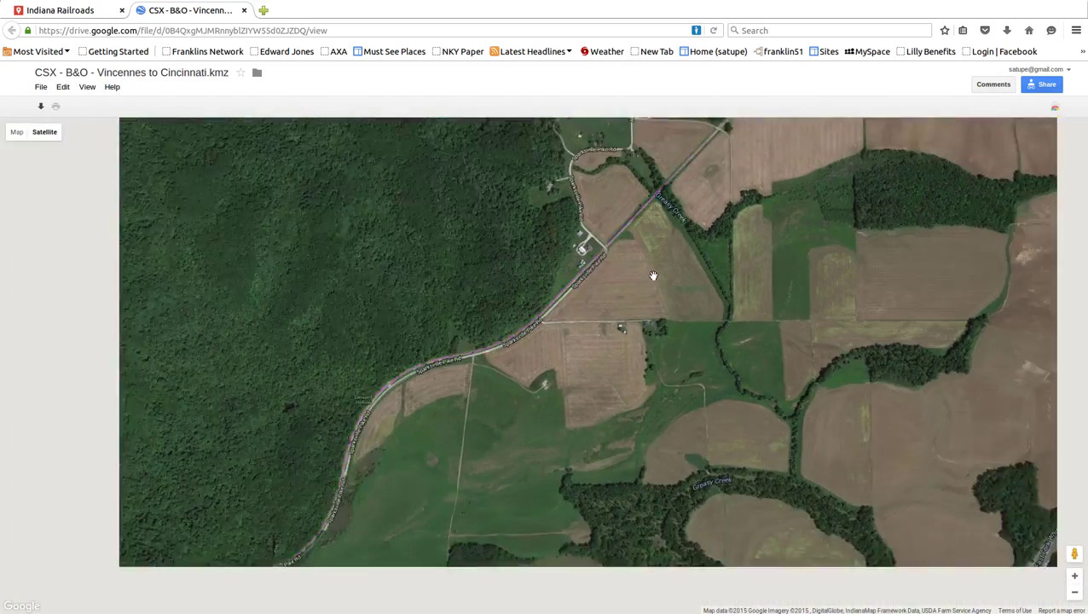
scroll(649, 272, down, 1)
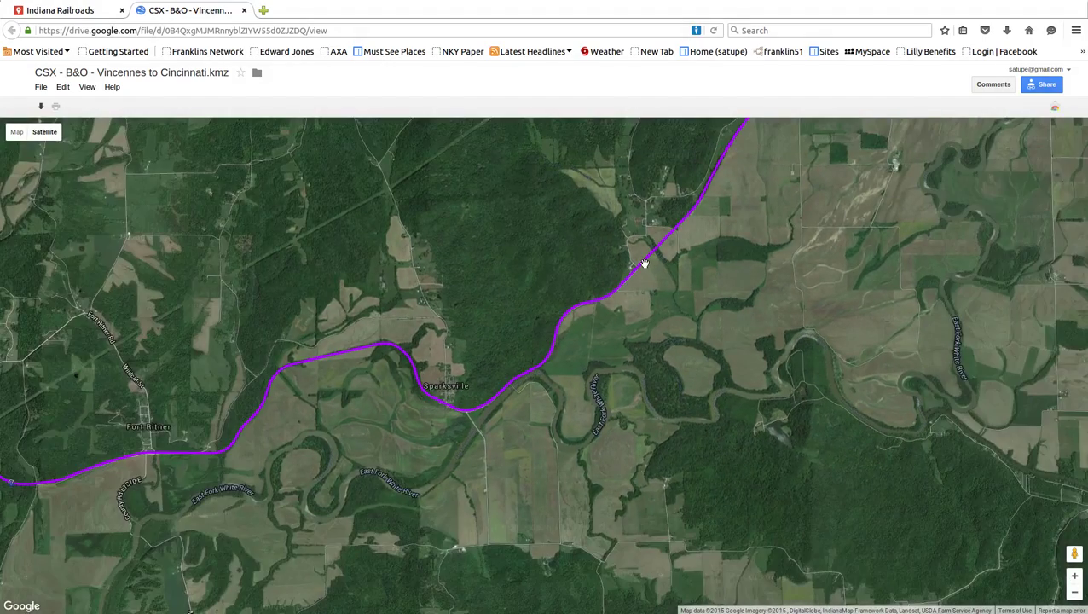
scroll(646, 270, down, 1)
scroll(645, 264, down, 1)
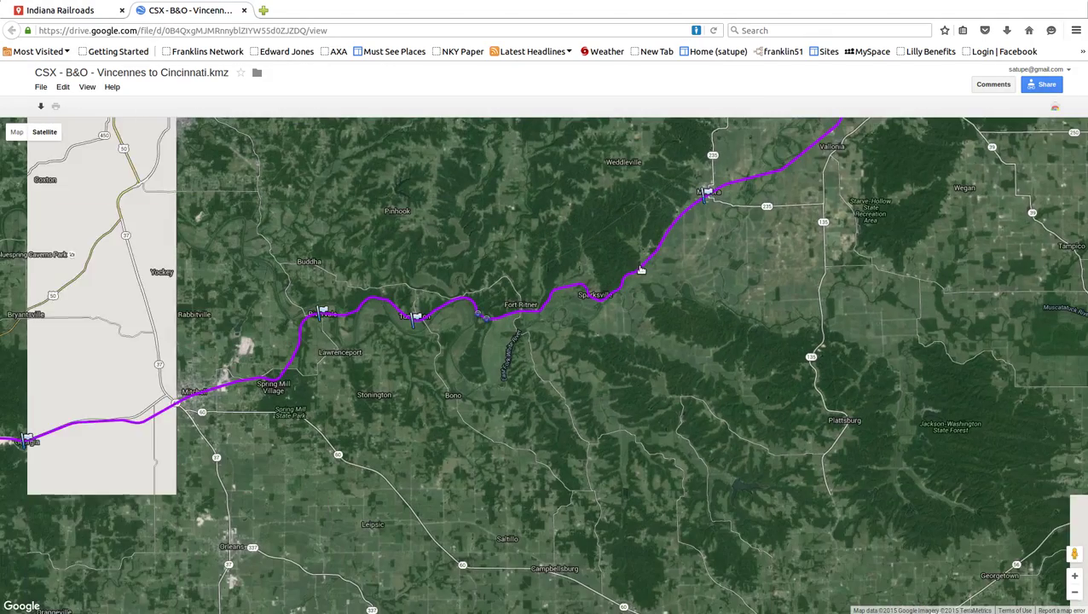
scroll(481, 269, down, 1)
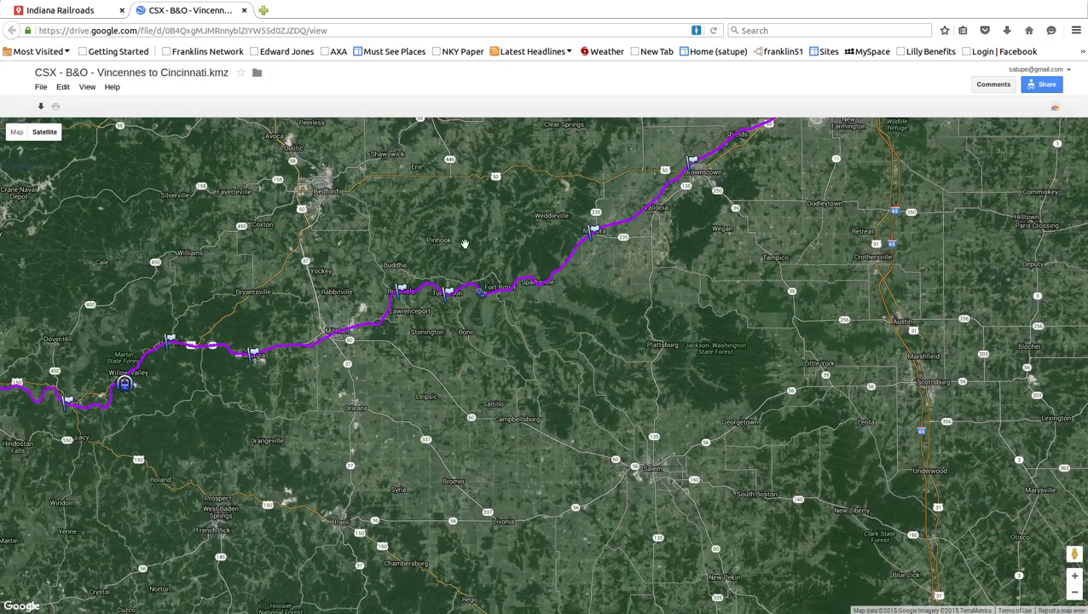
drag(452, 242, 534, 296)
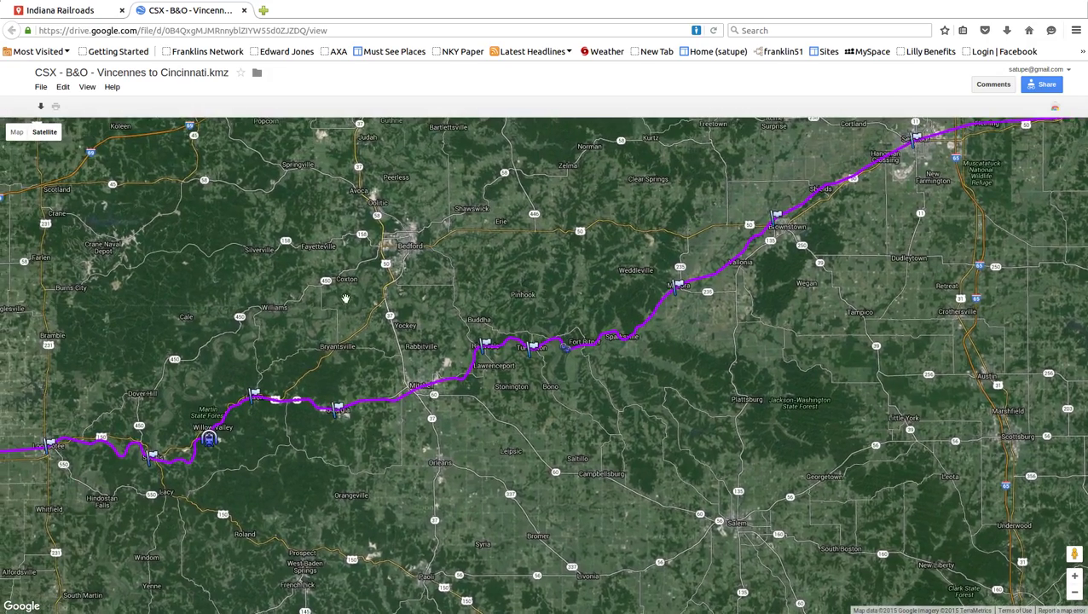
scroll(341, 302, down, 1)
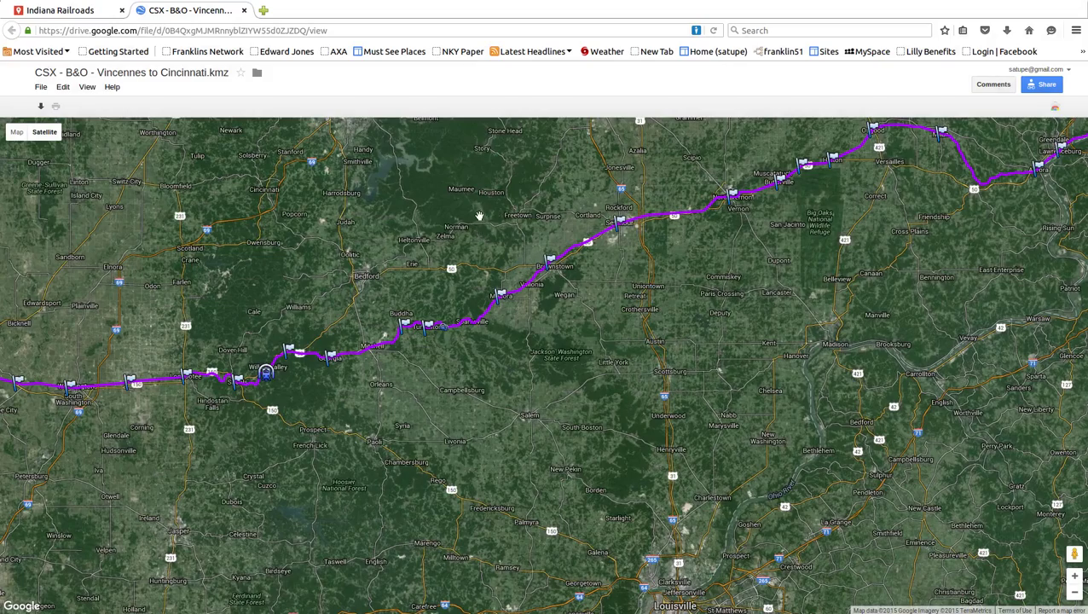
drag(476, 216, 445, 280)
scroll(499, 227, up, 1)
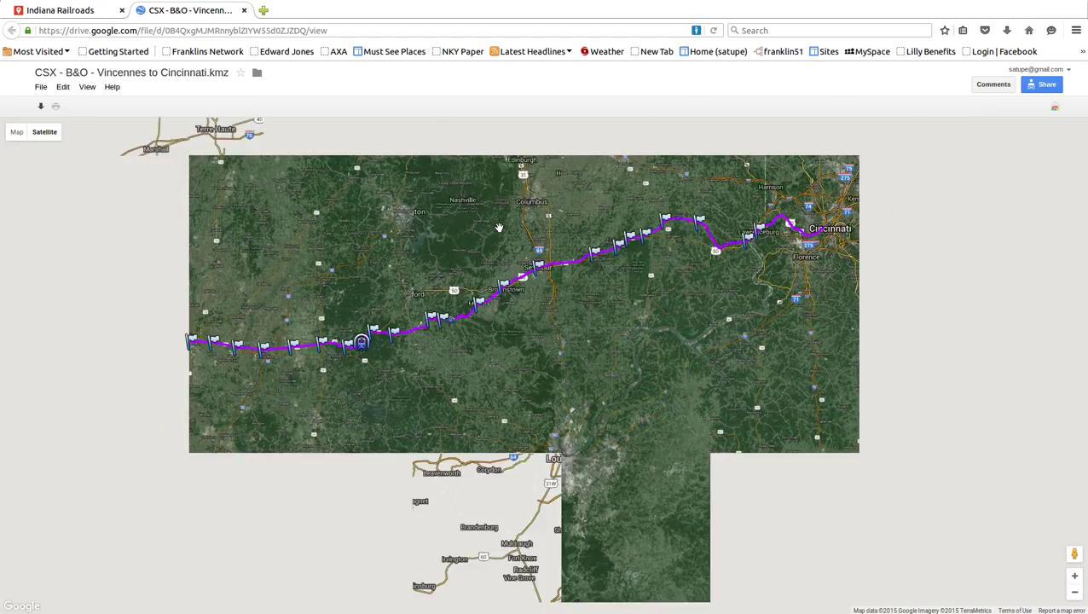
drag(458, 269, 477, 311)
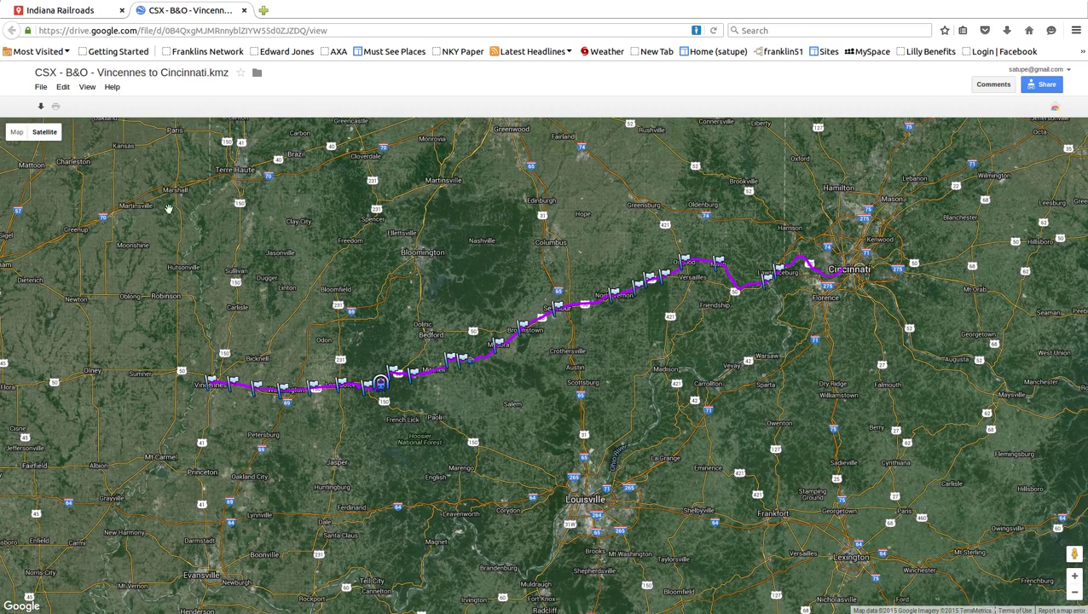
- Download CSX - B&O - Vincennes to Cincinnati.kmz, saving the file to the computer
click(39, 106)
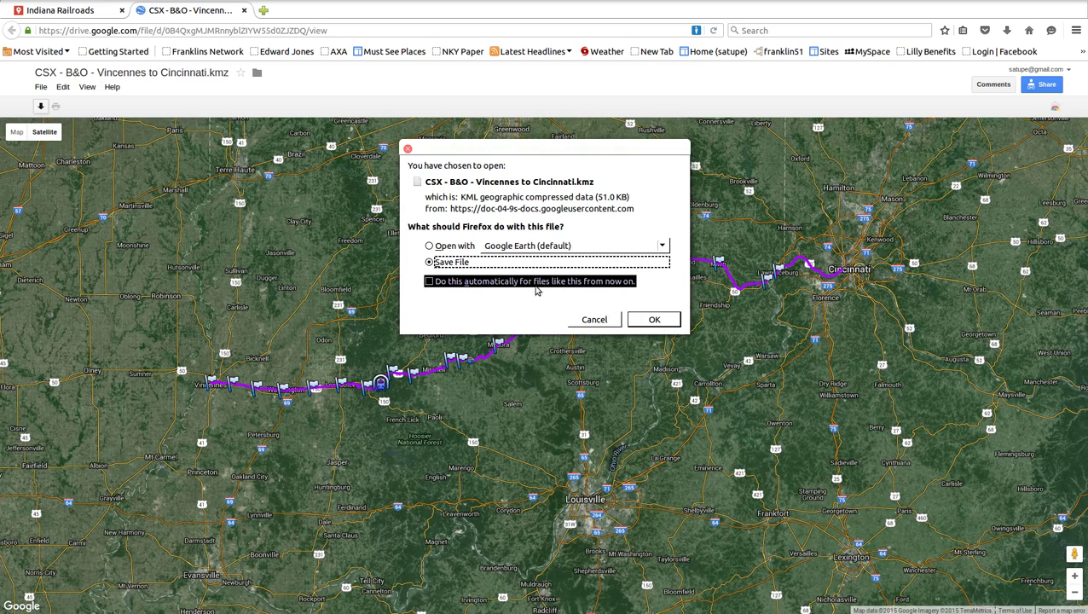
click(652, 319)
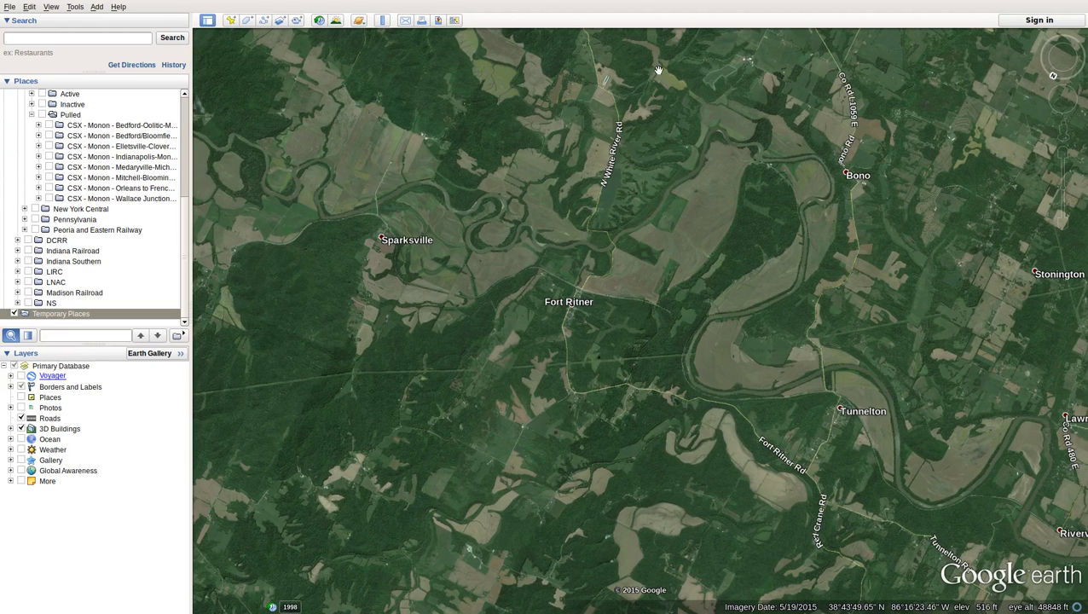
- Switch to Google Earth and open CSX - B&O - Vincennes to Cincinnati.kmz from the Downloads folder
click(9, 7)
click(36, 21)
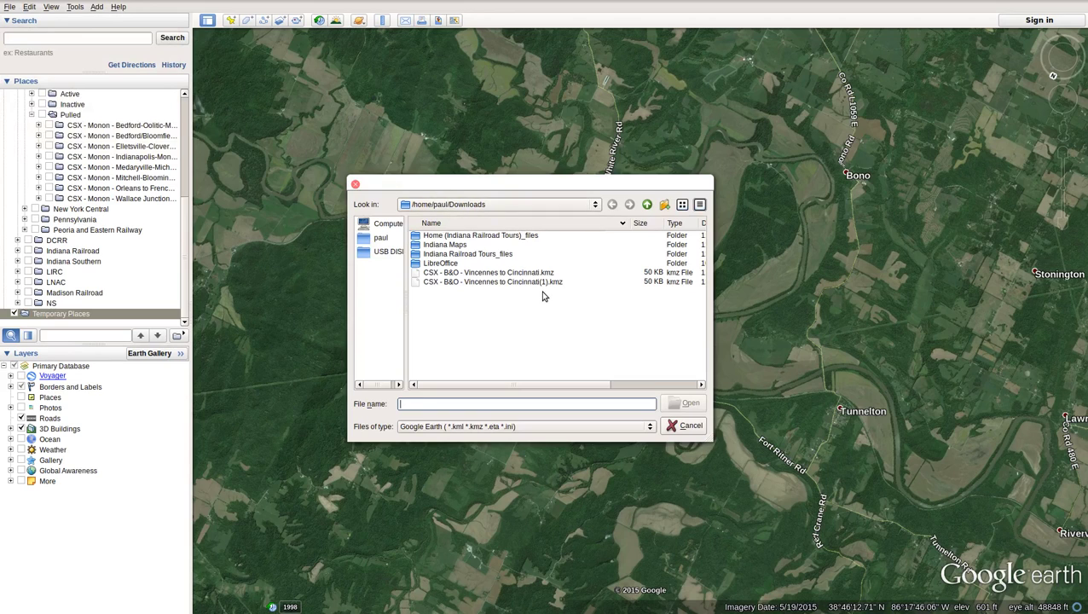
click(502, 273)
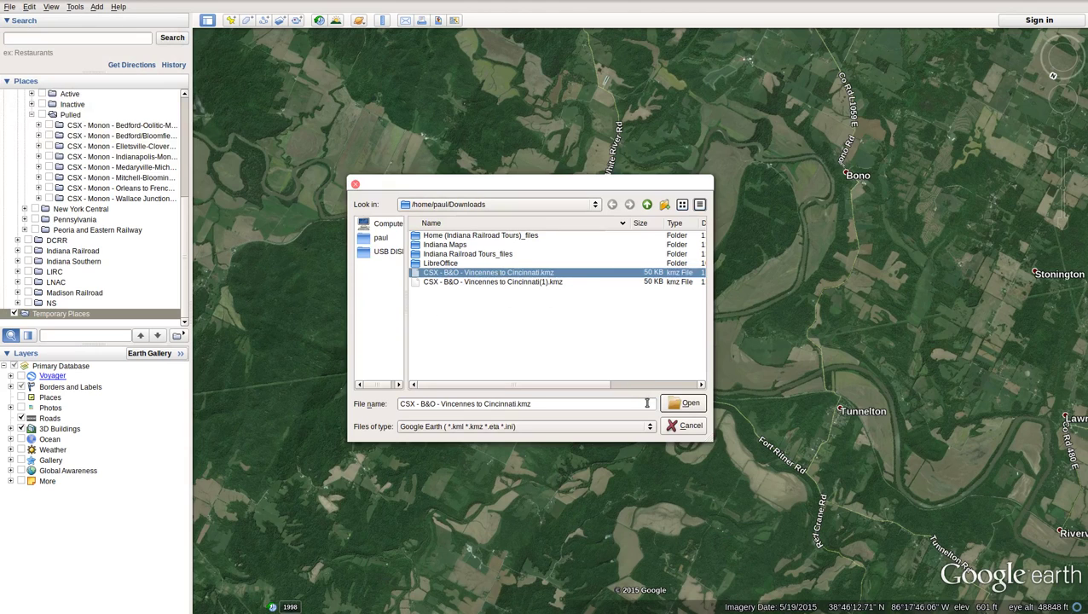
click(682, 402)
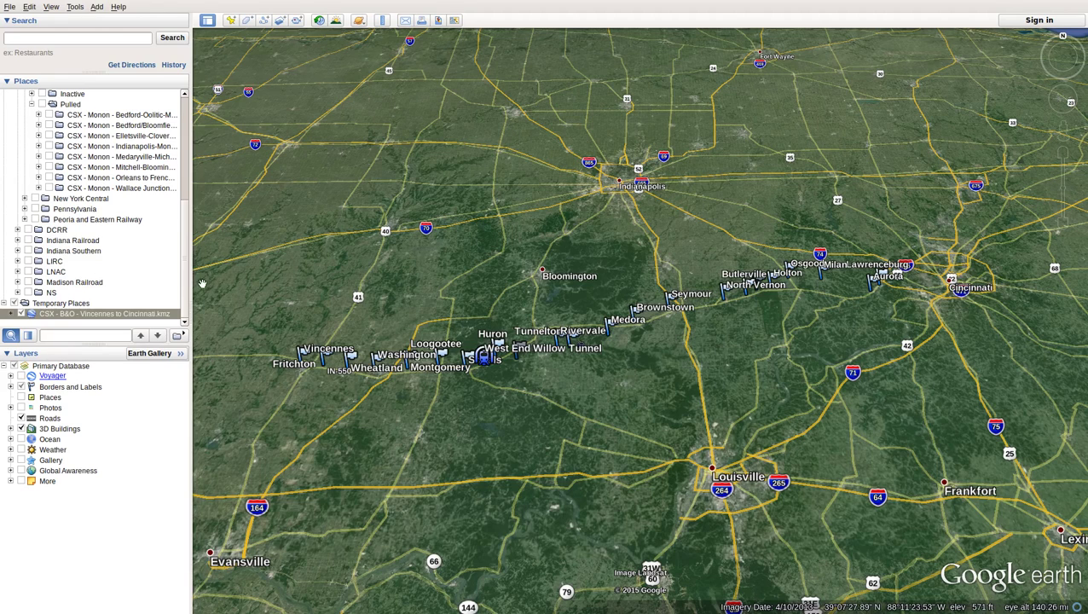
- Expand the loaded KMZ file under Temporary Places and go through its route folder to the CSX - B&O - Vincennes to Cincinnati tour
click(13, 314)
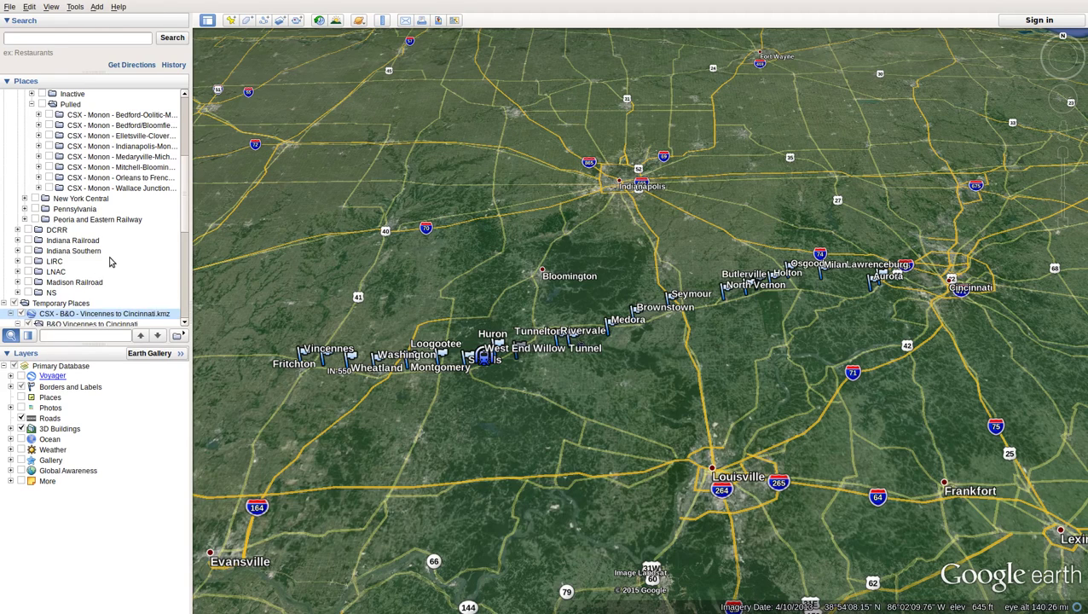
scroll(111, 260, down, 3)
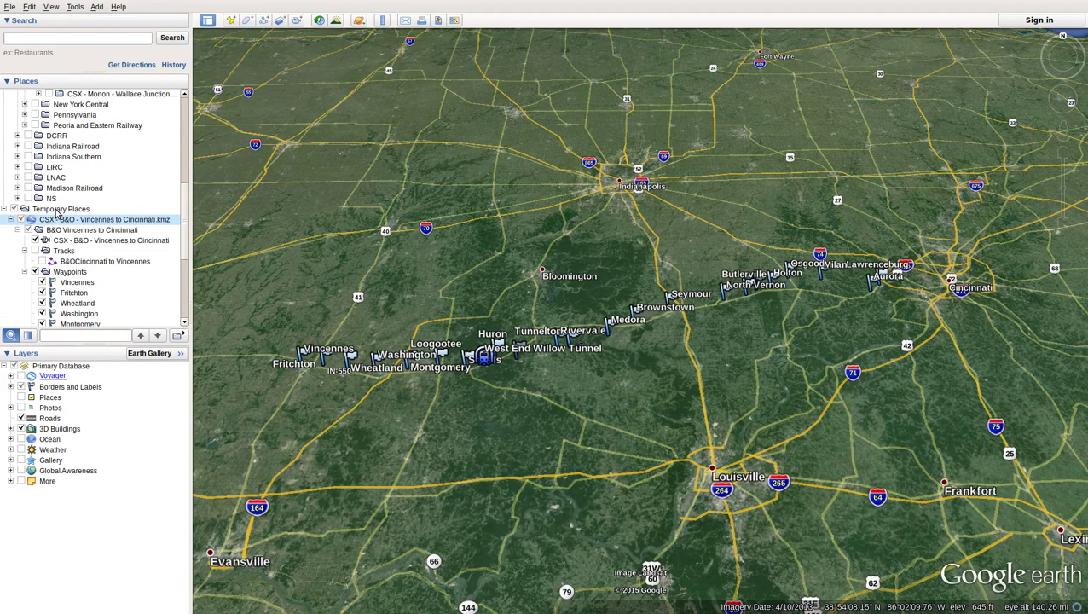
click(56, 210)
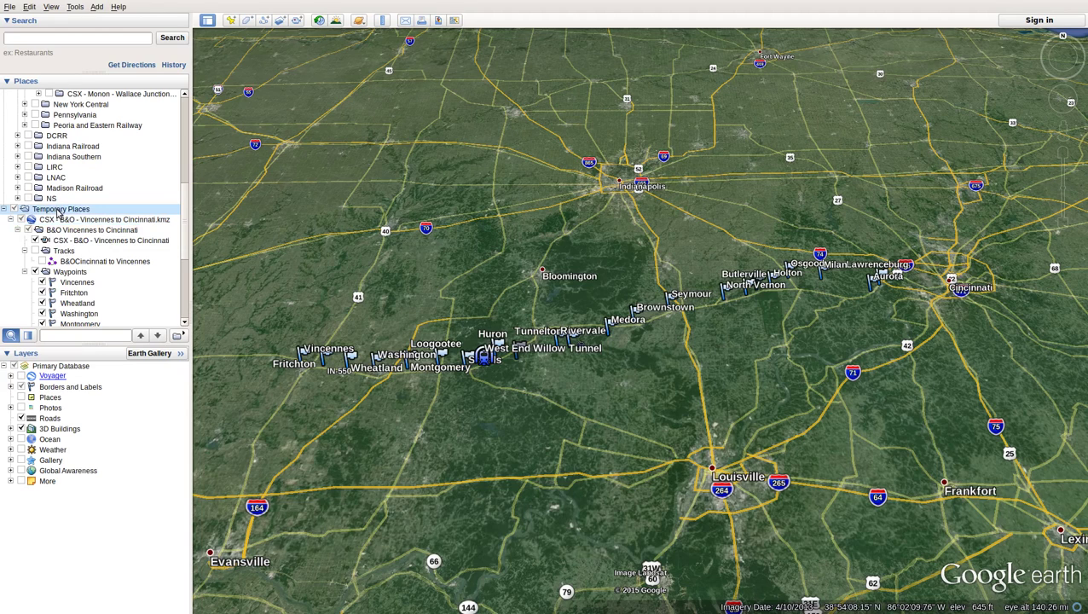
click(96, 220)
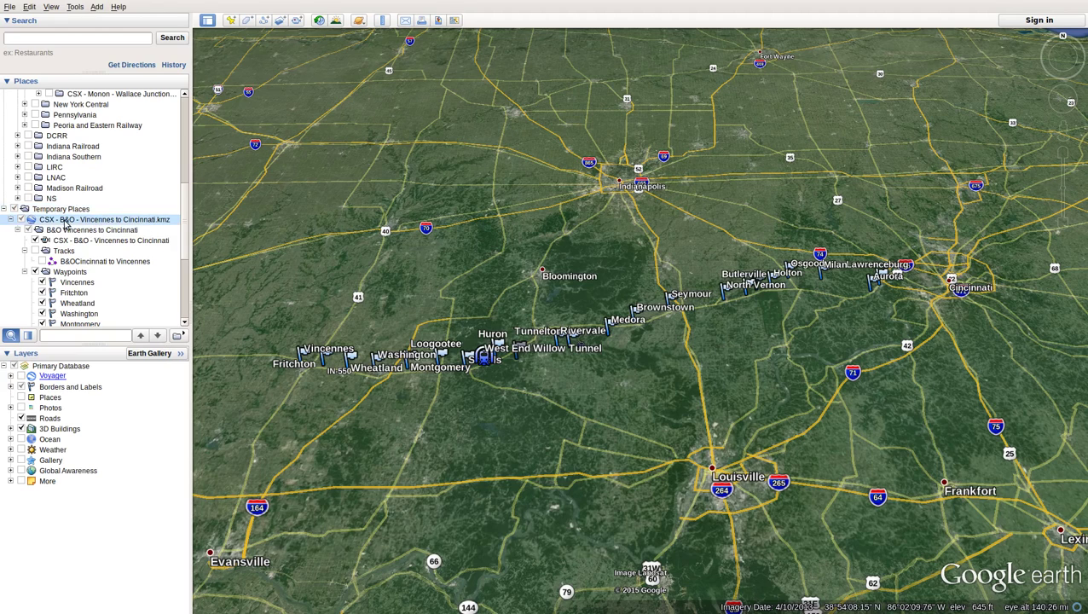
click(92, 230)
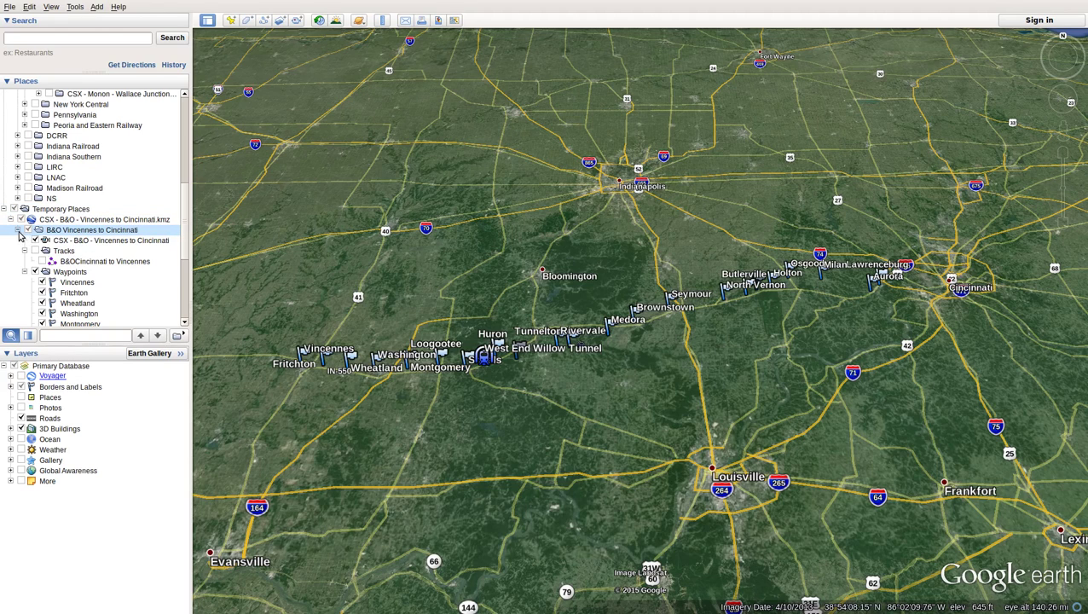
click(65, 242)
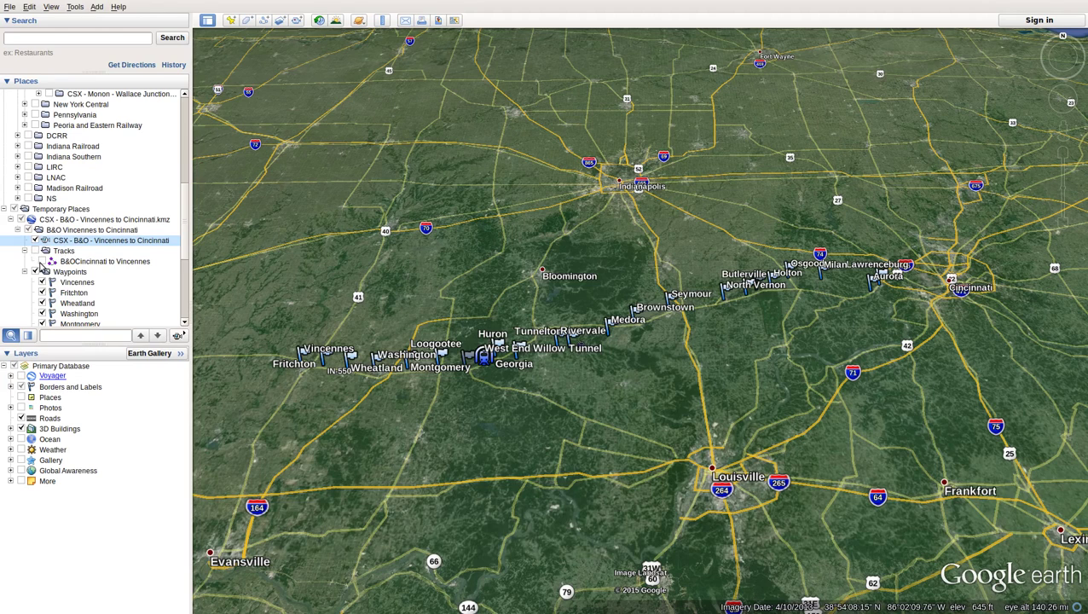
- Show the B&OCincinnati to Vincennes track on the globe and hide it again
click(40, 262)
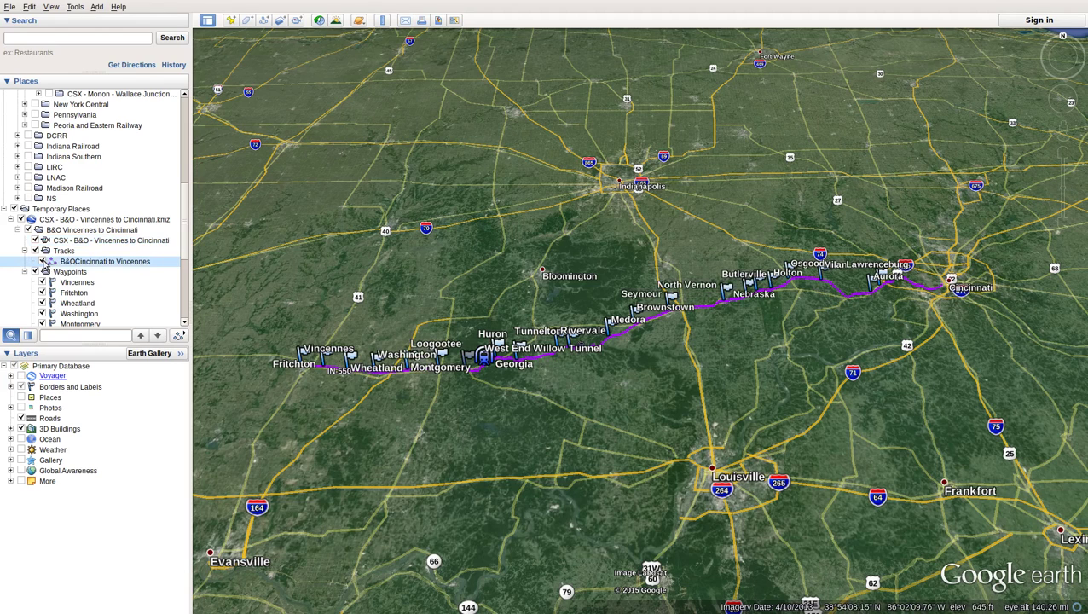
click(43, 262)
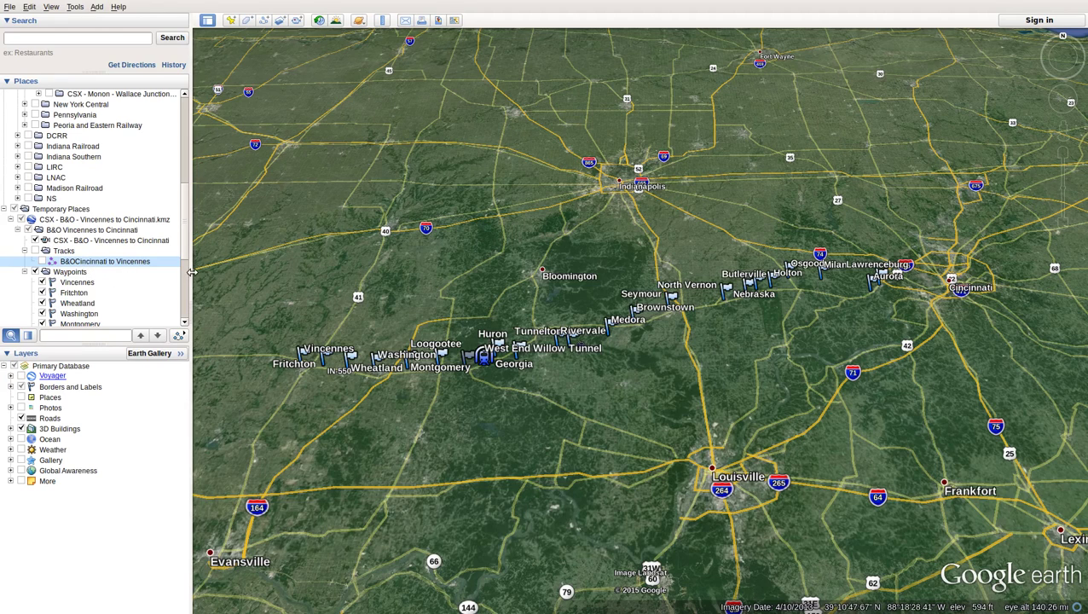
- Play the CSX - B&O - Vincennes to Cincinnati tour and speed up its playback
click(63, 242)
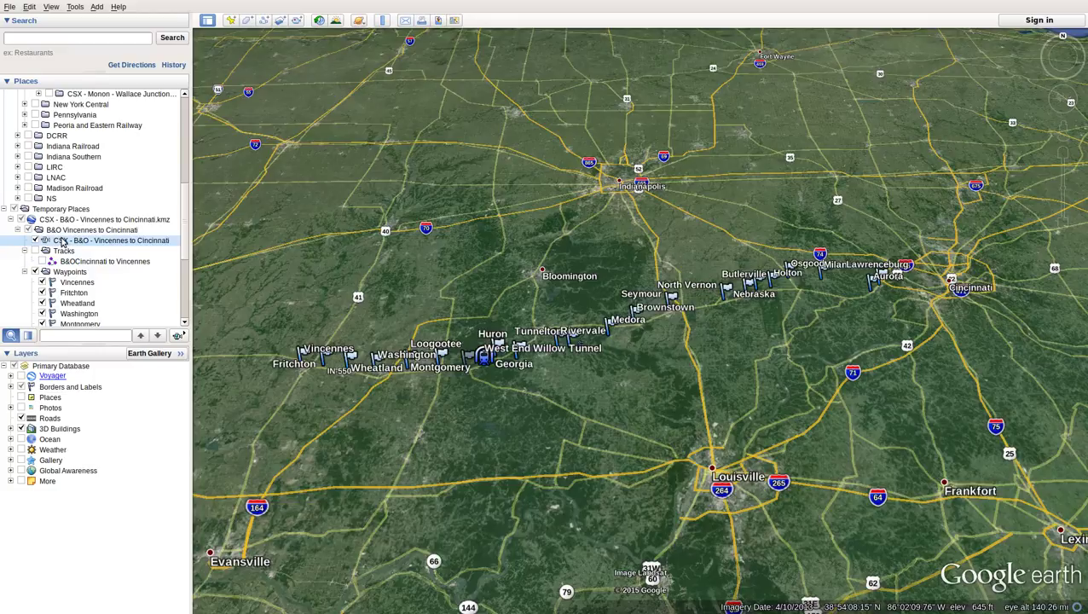
double_click(63, 242)
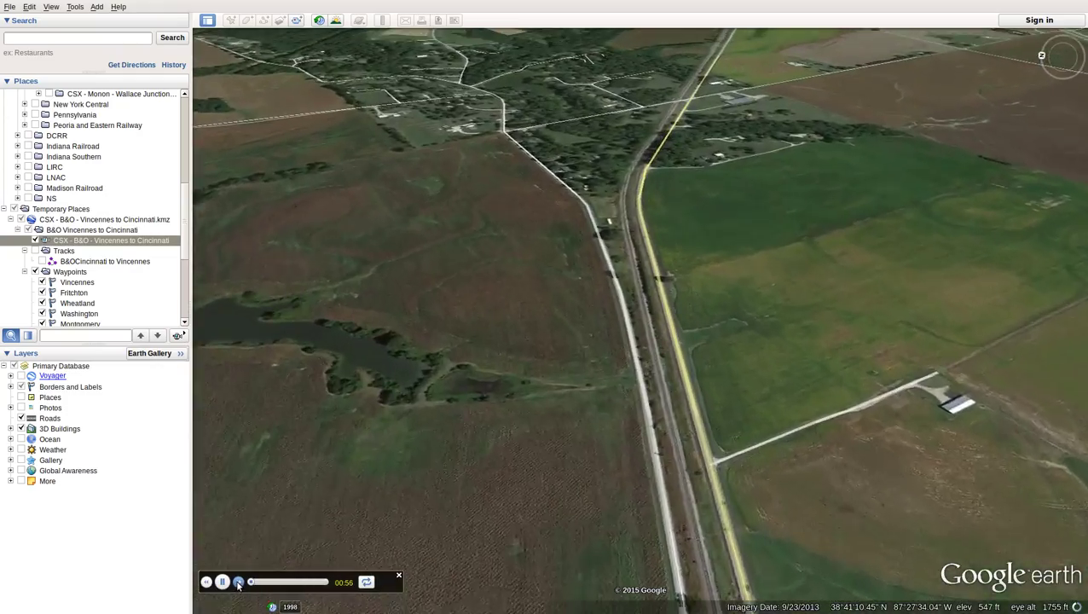
click(238, 583)
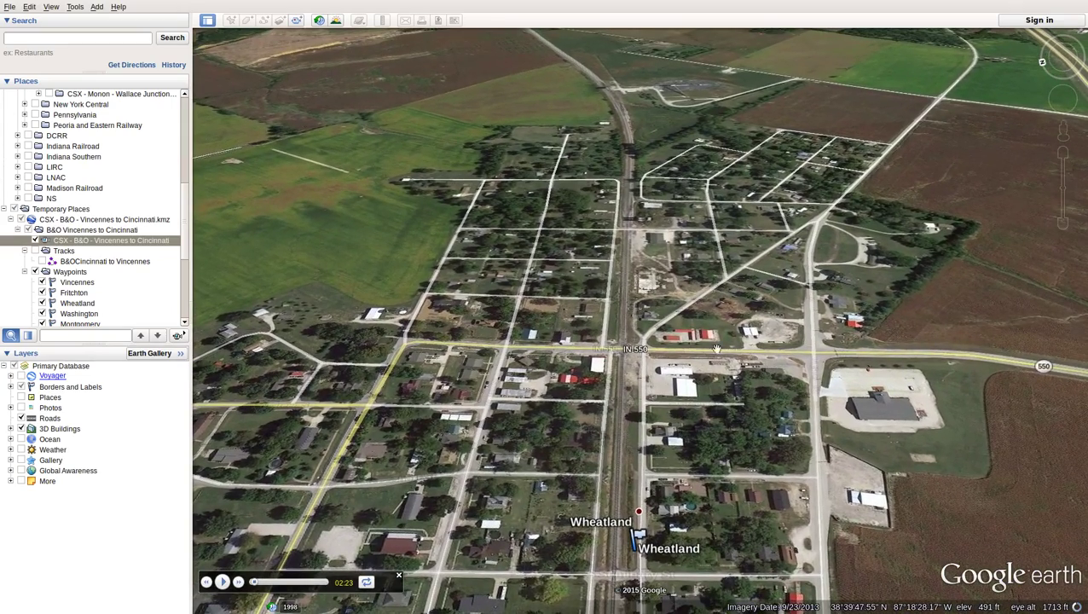
- Enter Street View at the IN-550 railroad crossing in Wheatland and look along the track in both directions
mouse_move(1073, 139)
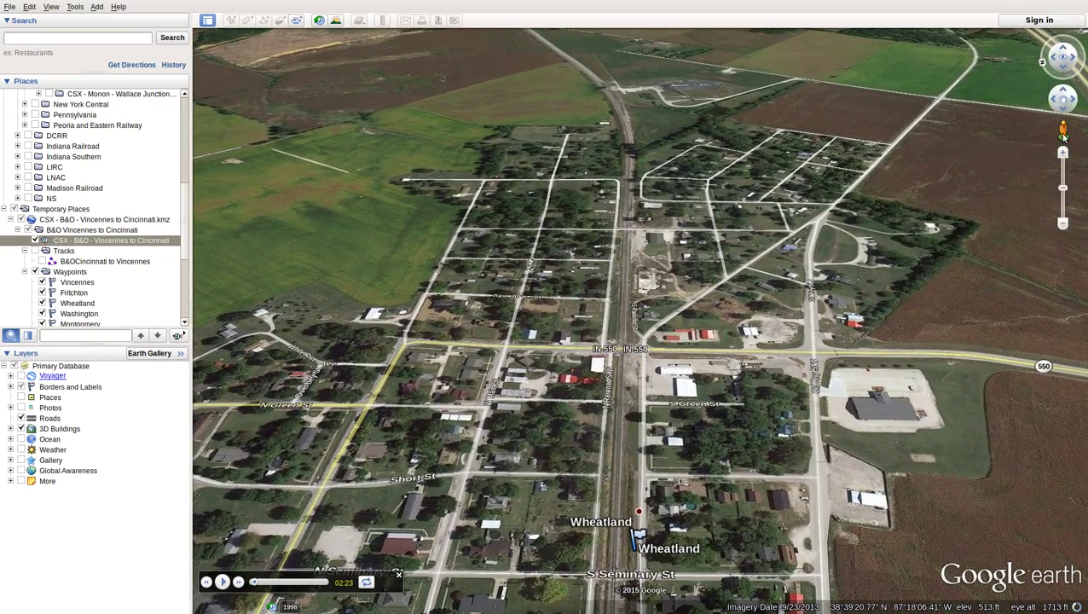
drag(1063, 132, 621, 349)
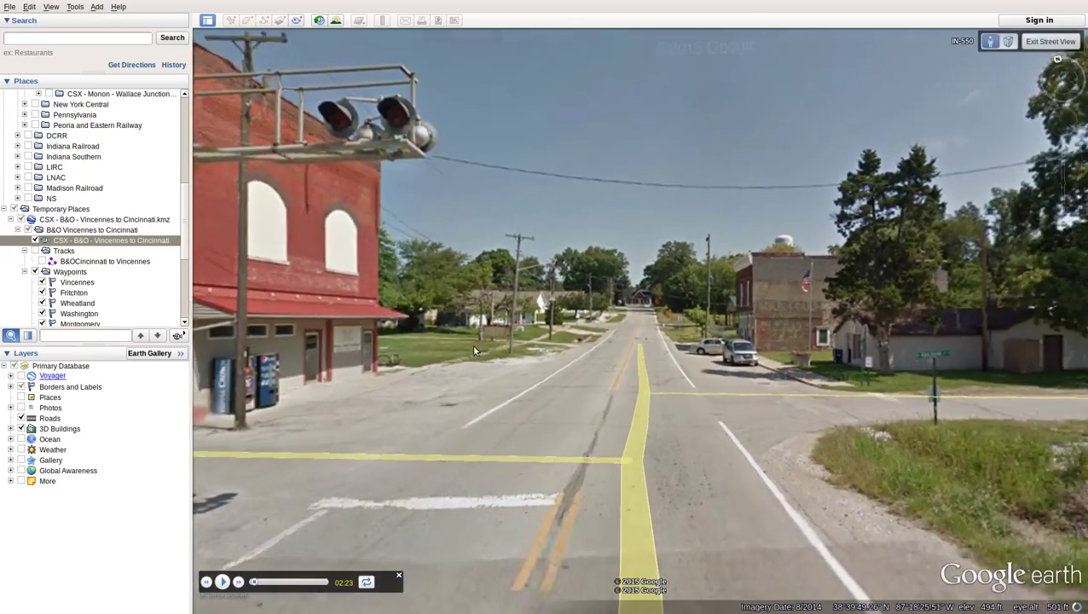
drag(471, 344, 645, 381)
click(636, 377)
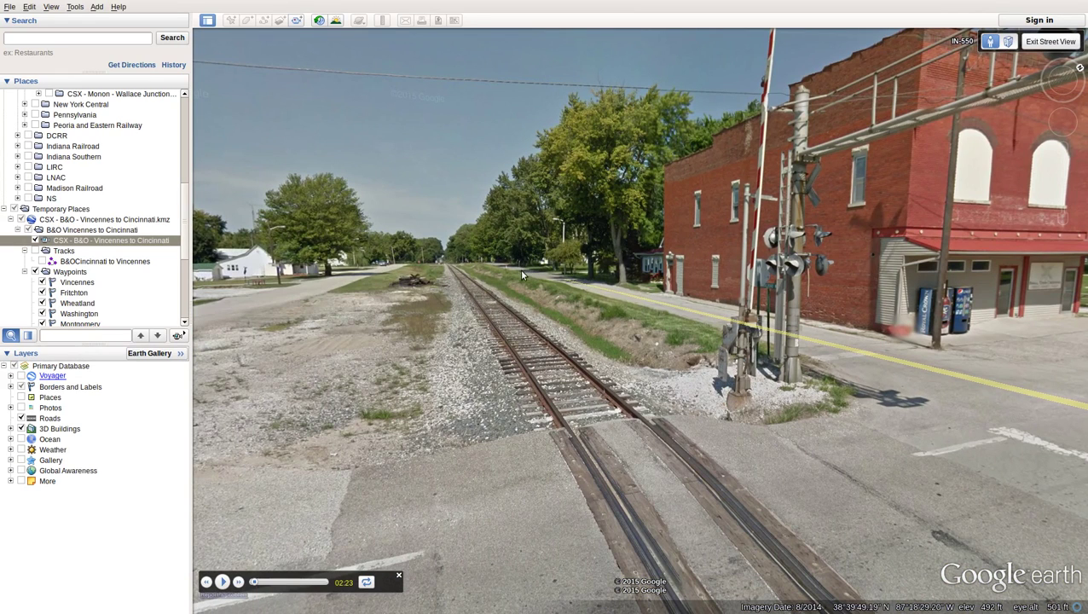
drag(558, 284, 488, 408)
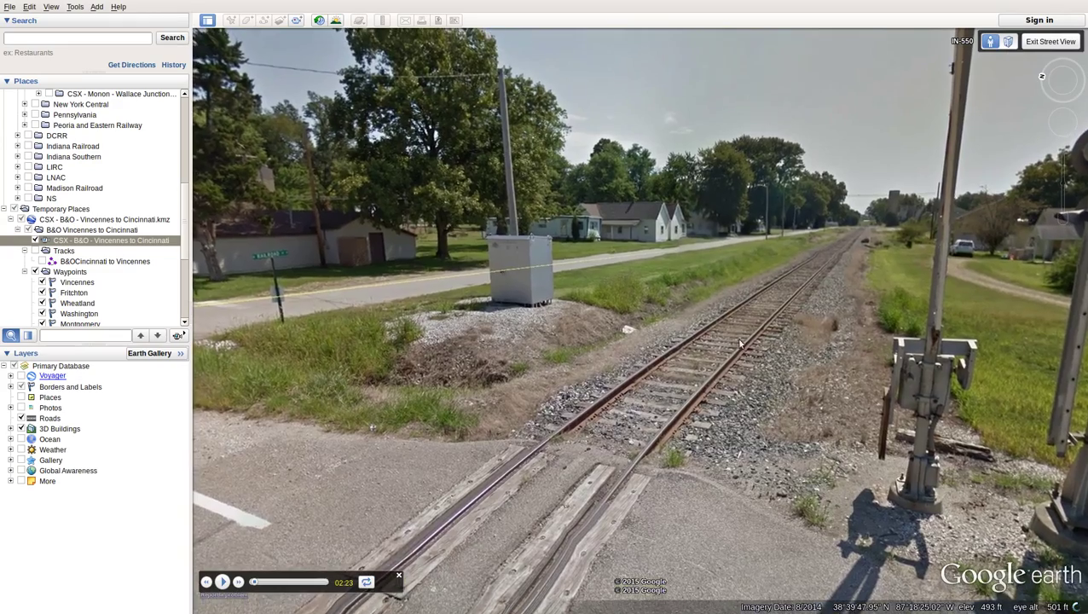
drag(735, 320, 716, 392)
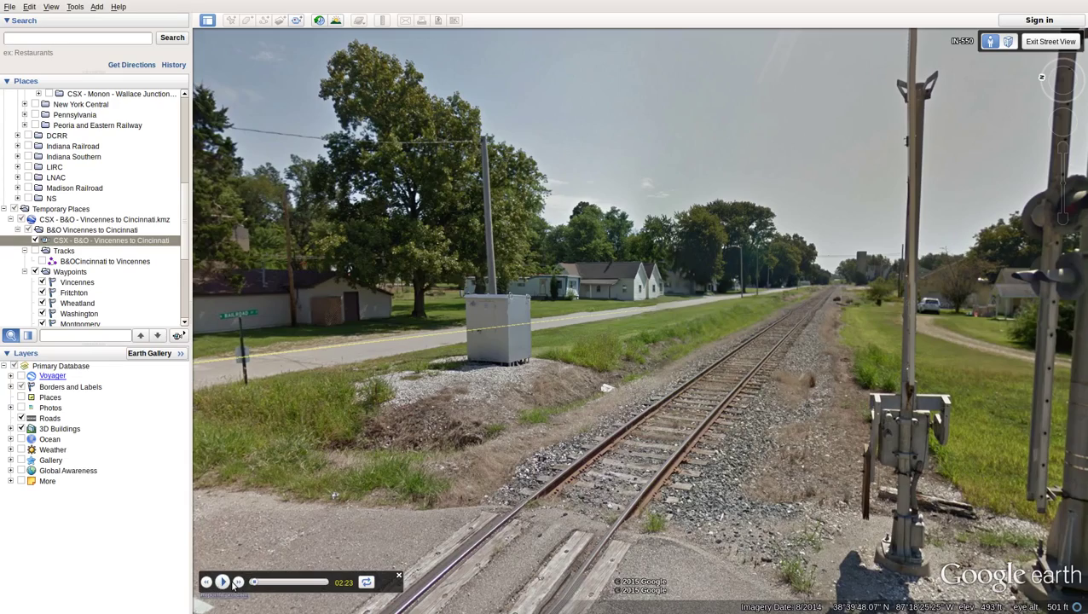
- Resume the tour from Wheatland and pause it along the river to examine the railroad around the bends
click(222, 581)
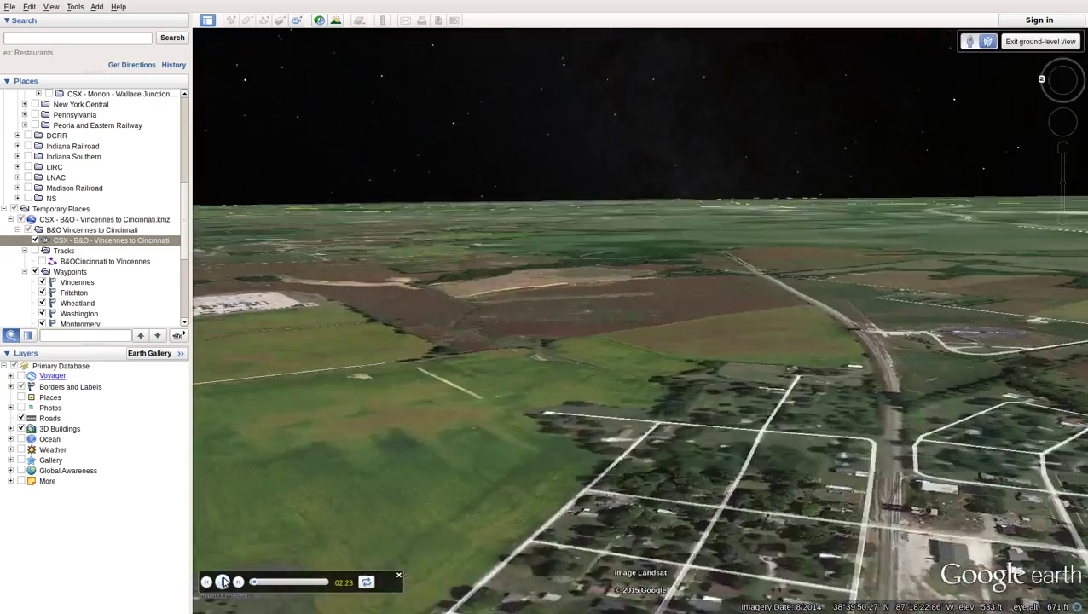
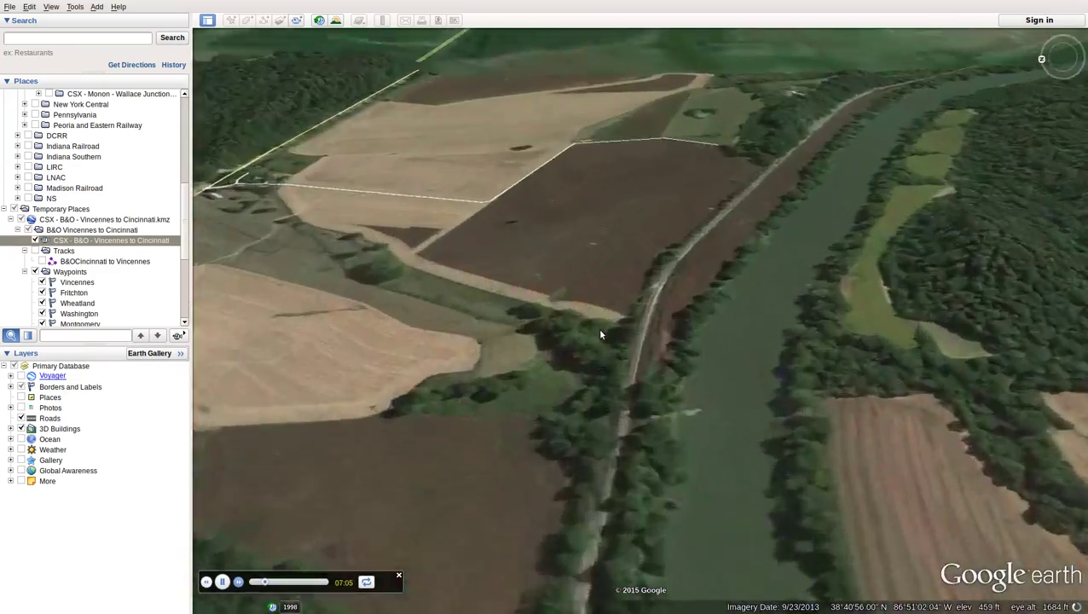
click(599, 331)
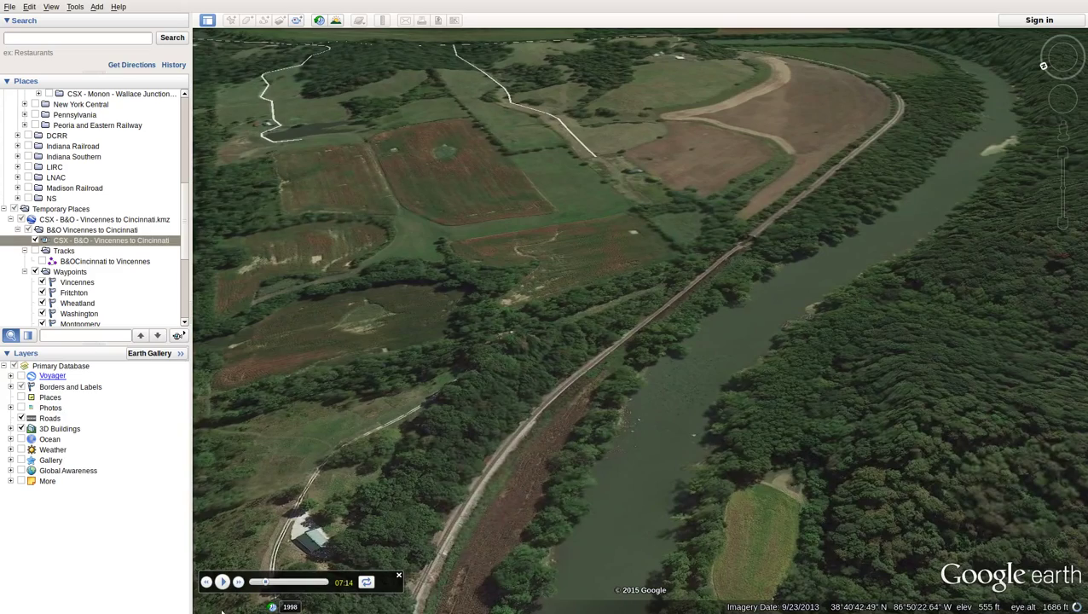
click(225, 582)
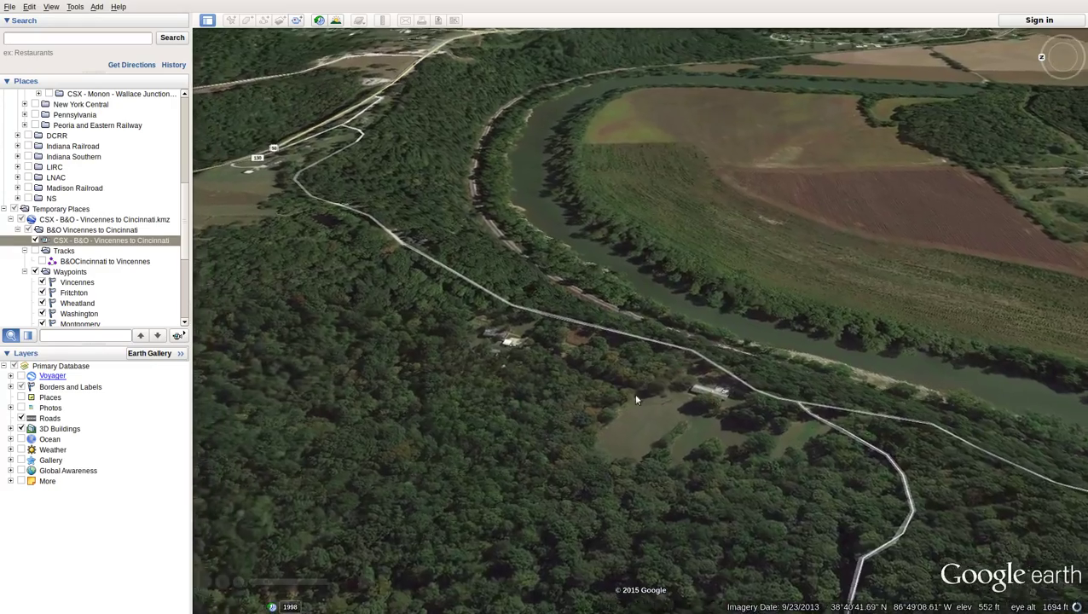
mouse_move(368, 548)
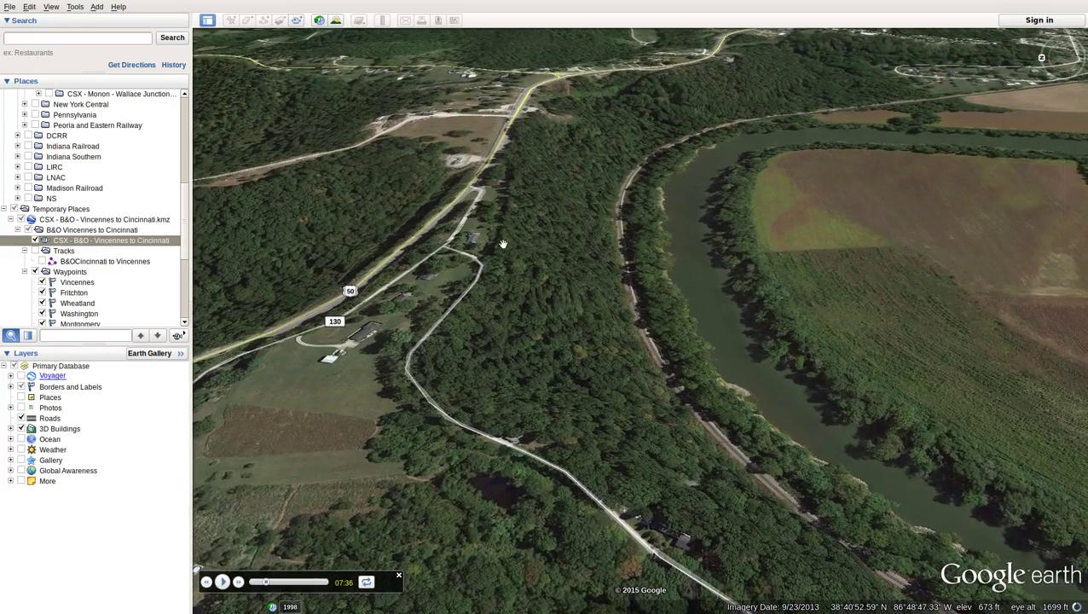
click(502, 240)
drag(751, 104, 687, 234)
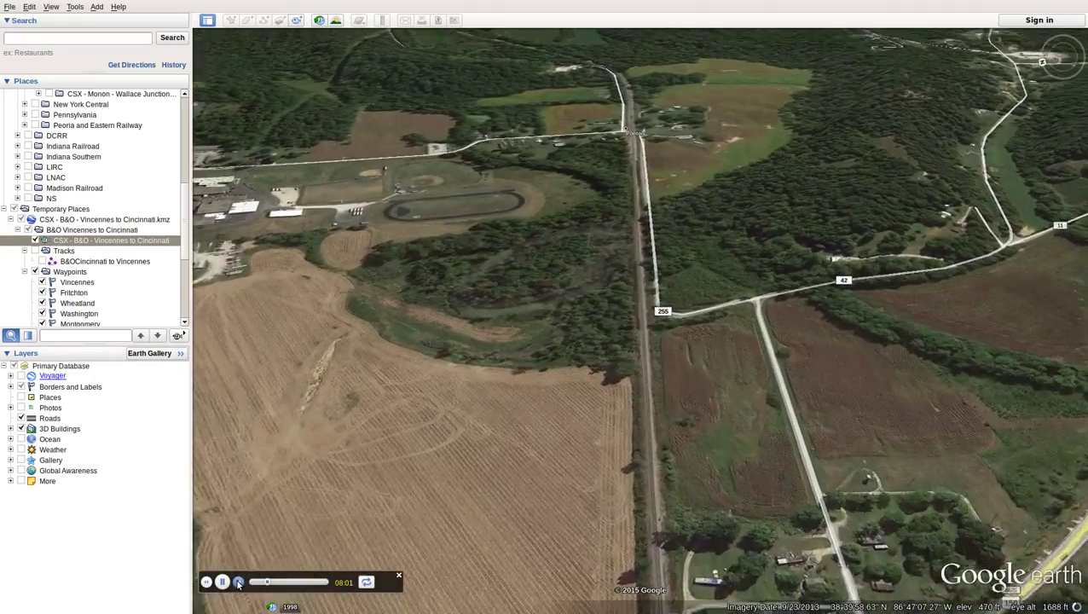
- Play the tour at a faster speed on to the West End Willow Tunnel and close the tour controls there
click(239, 583)
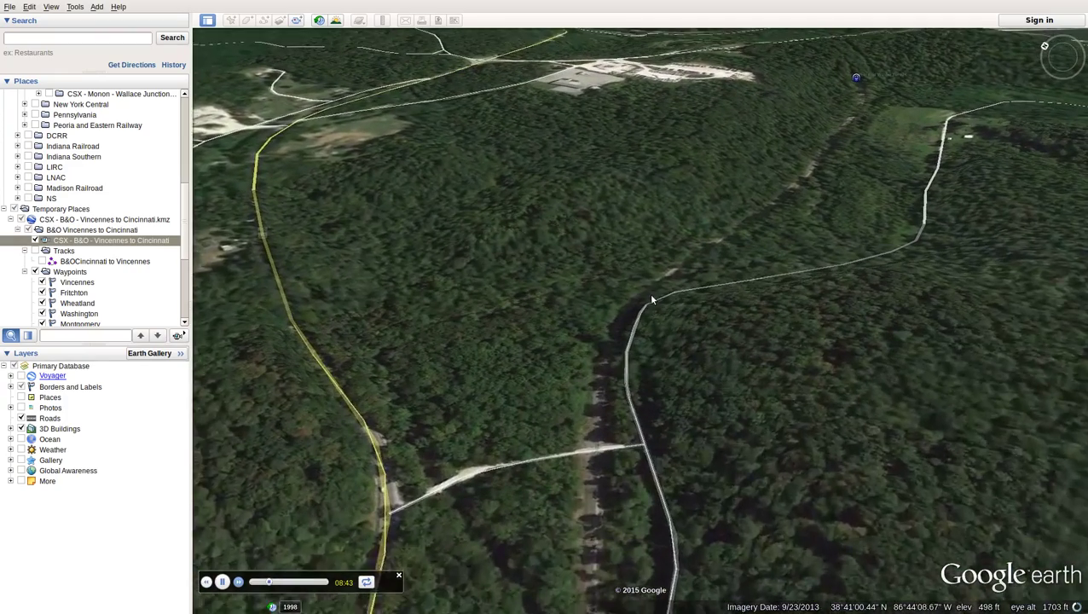
click(649, 293)
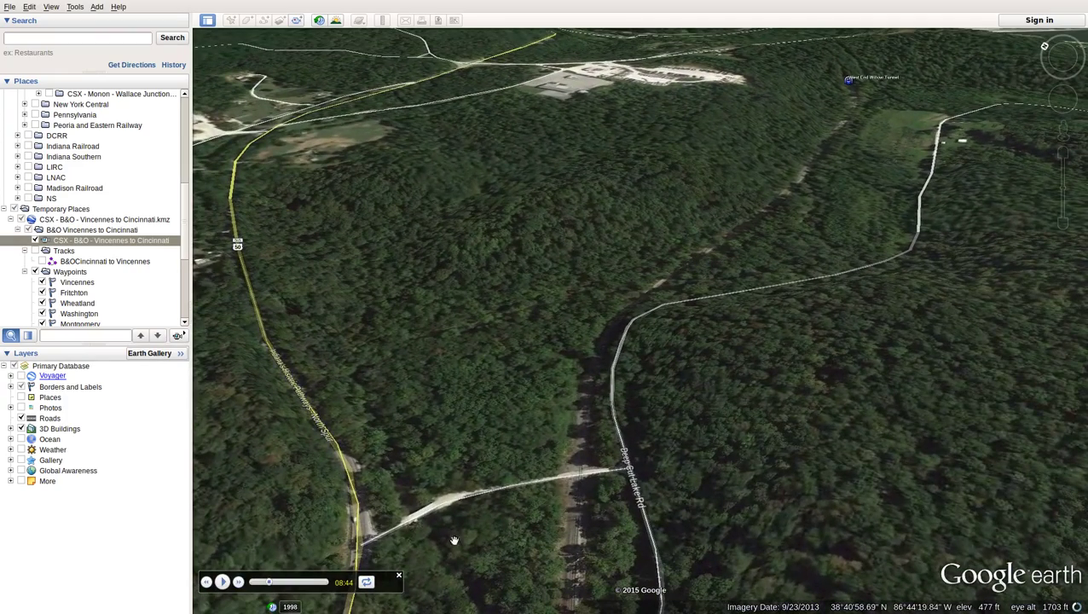
click(221, 583)
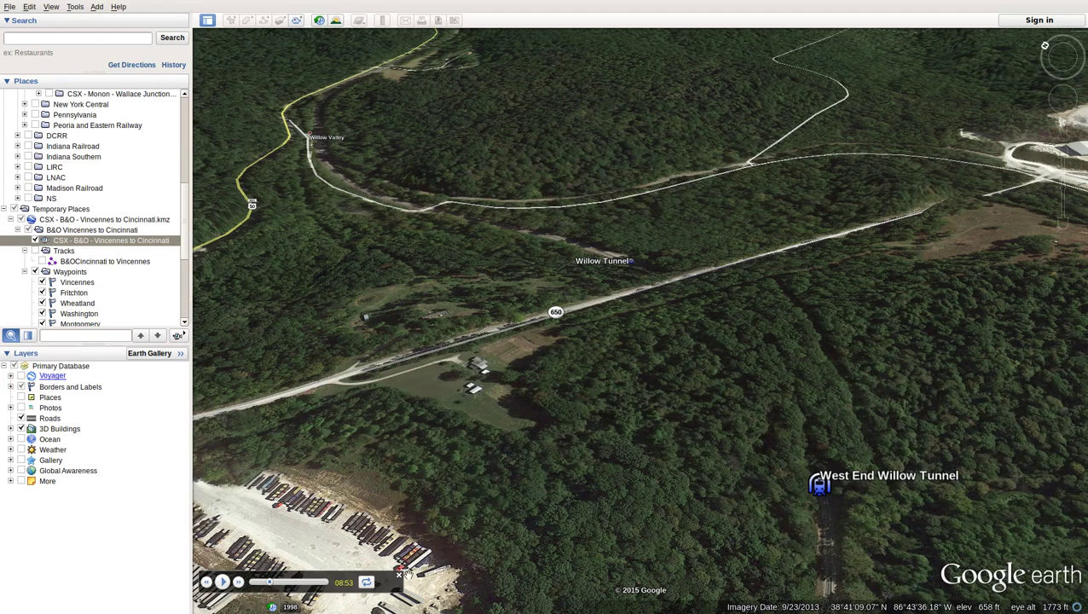
click(399, 576)
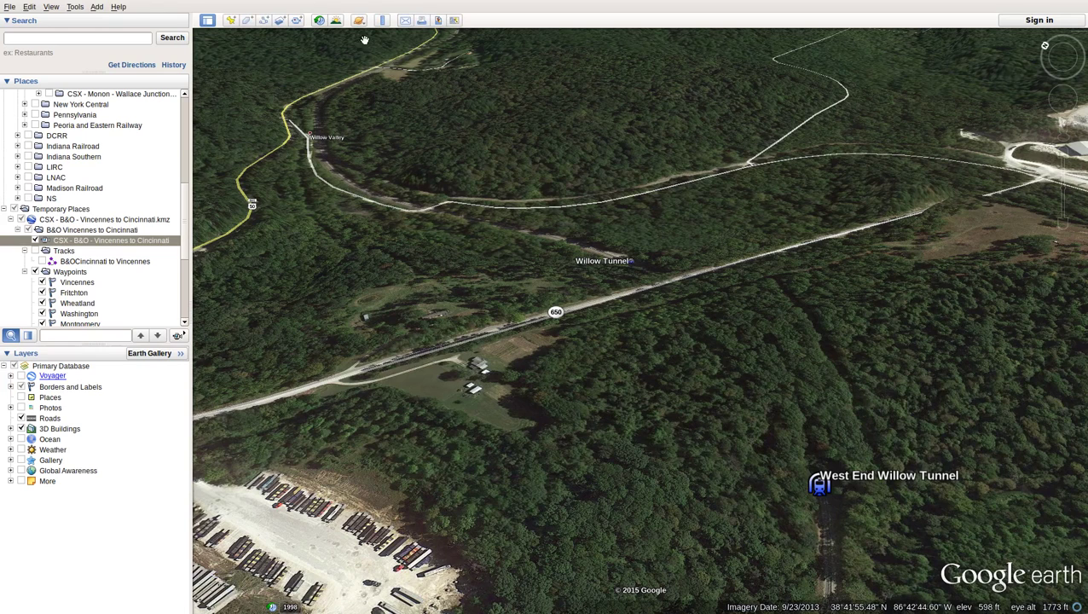
- Measure the Willow Tunnel's length in feet between its two portals, then clear the measurement and close the ruler
click(382, 20)
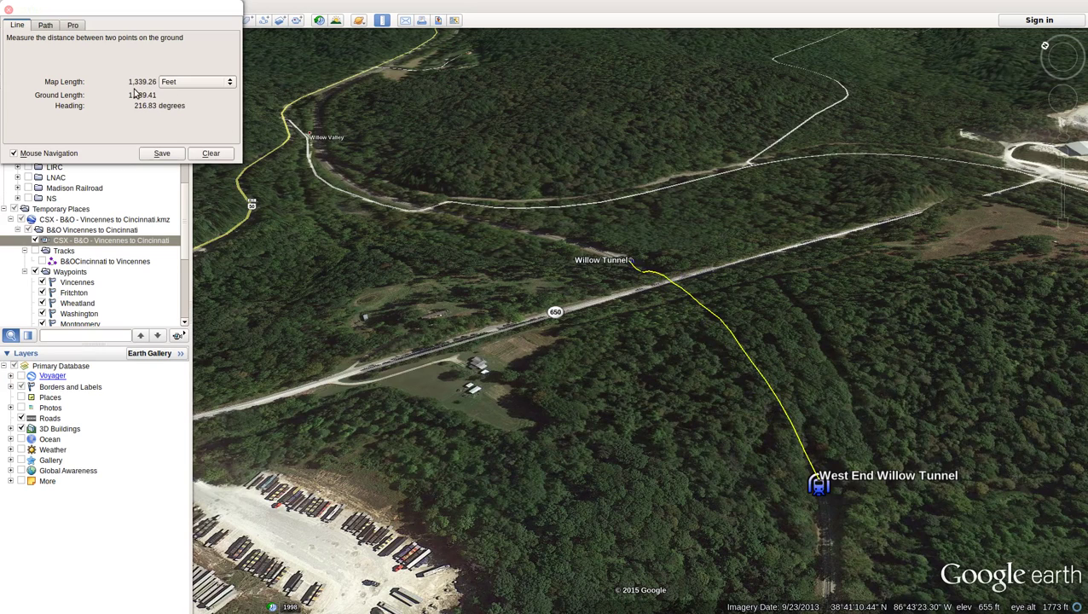
click(208, 154)
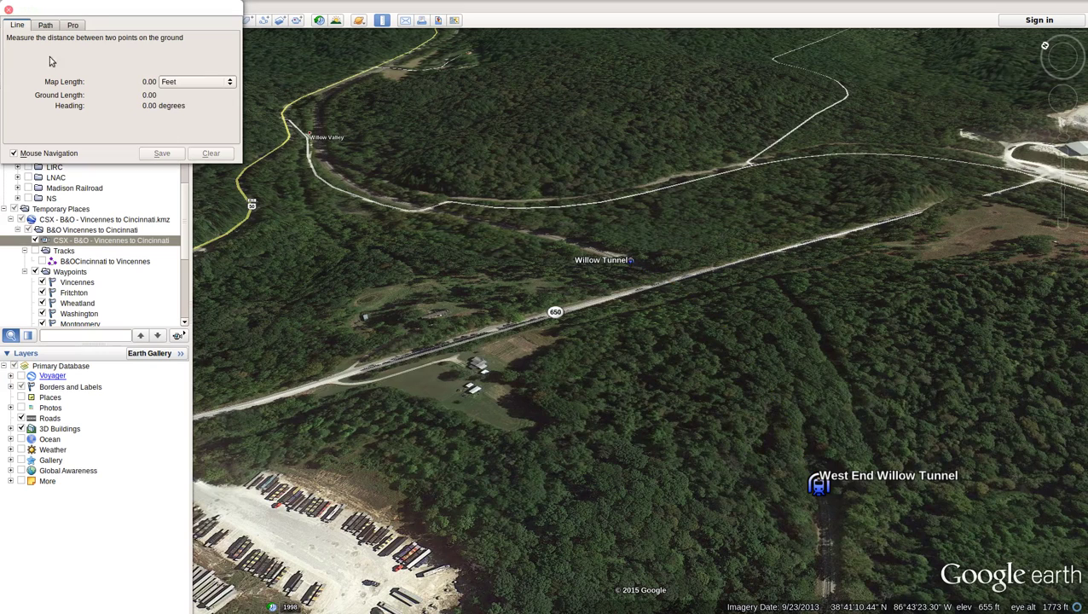
click(9, 12)
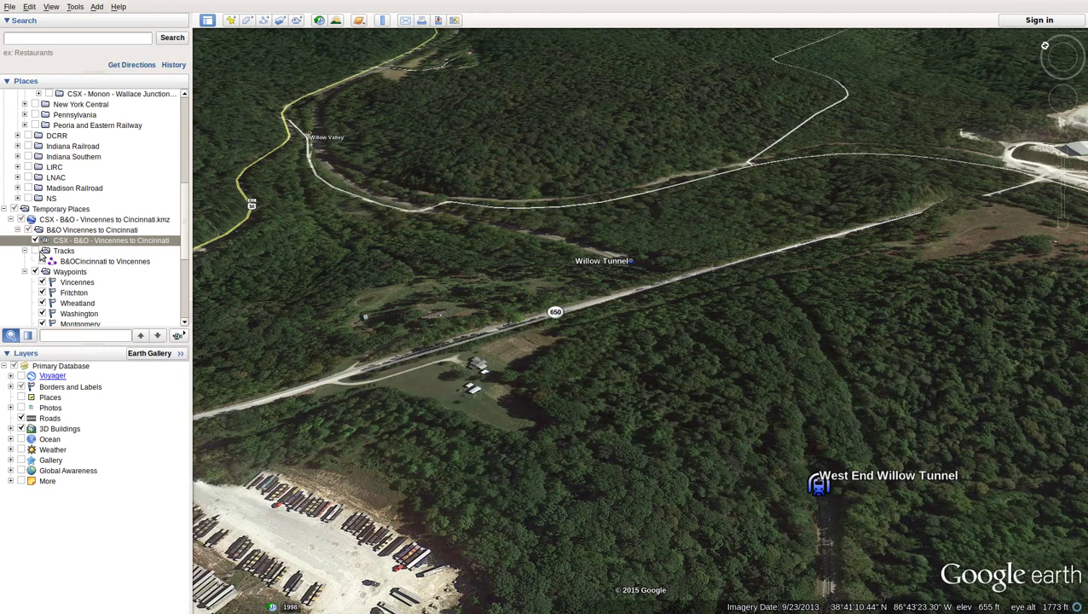
- Show the elevation profile of the B&OCincinnati to Vincennes track
click(86, 262)
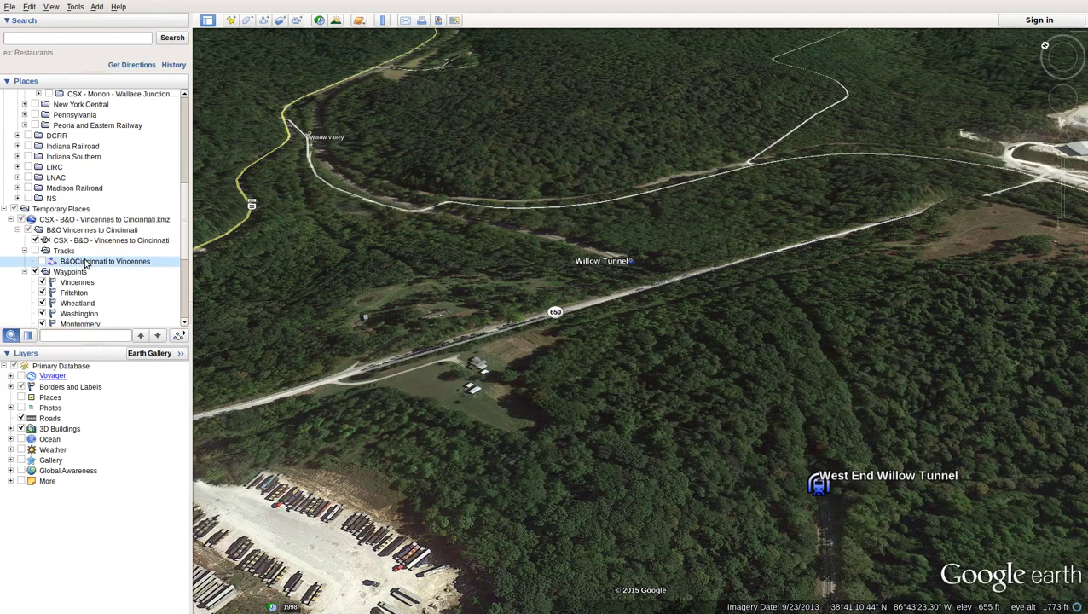
right_click(85, 264)
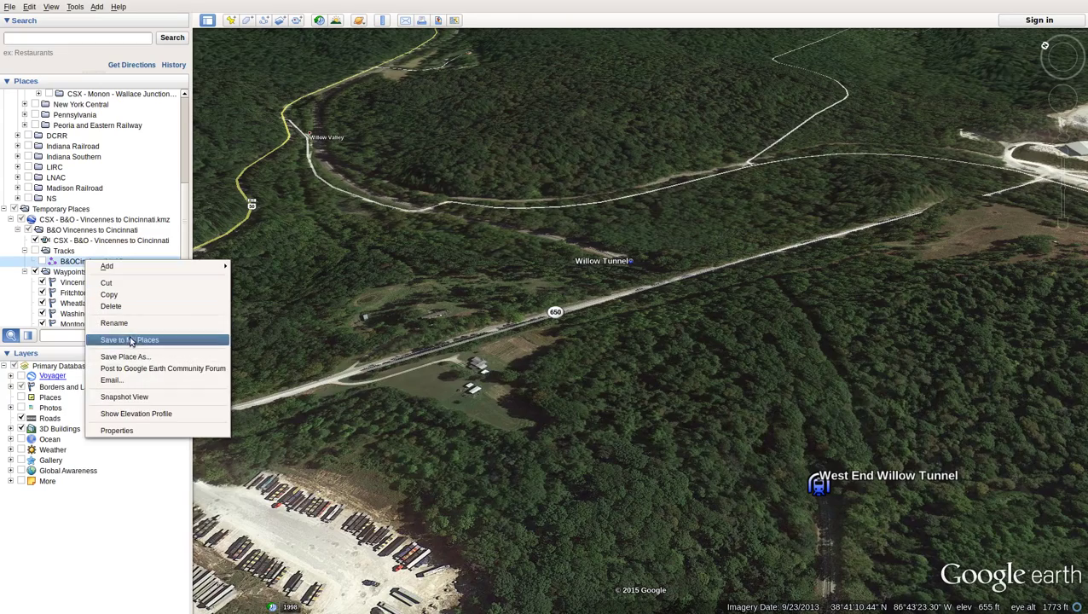
click(157, 415)
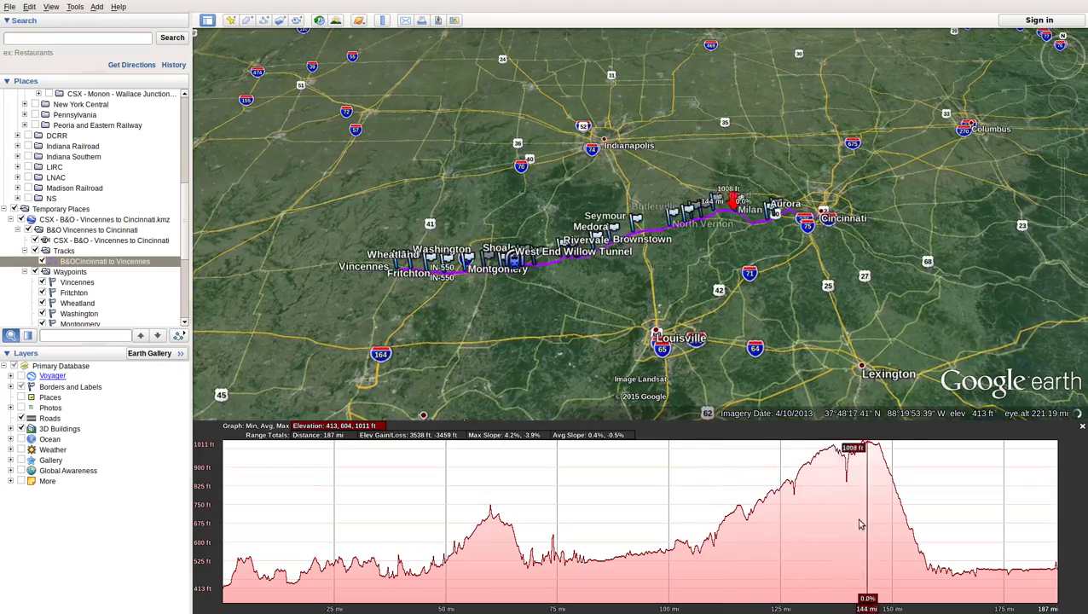
- Examine the long climb between about 106 and 145 miles as a selected profile range, then close the elevation profile
click(695, 574)
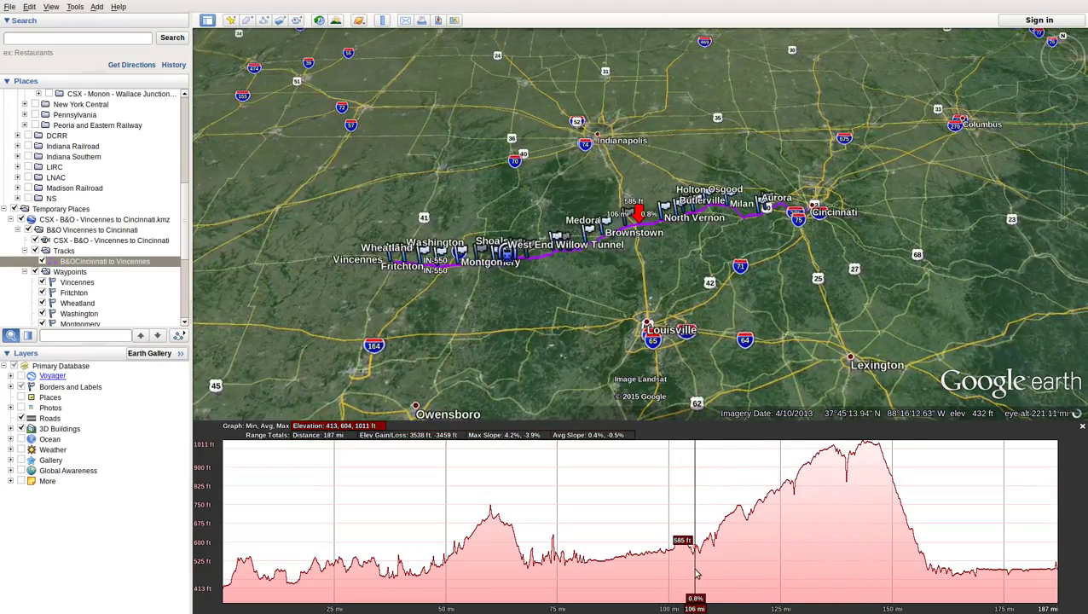
drag(695, 574, 873, 556)
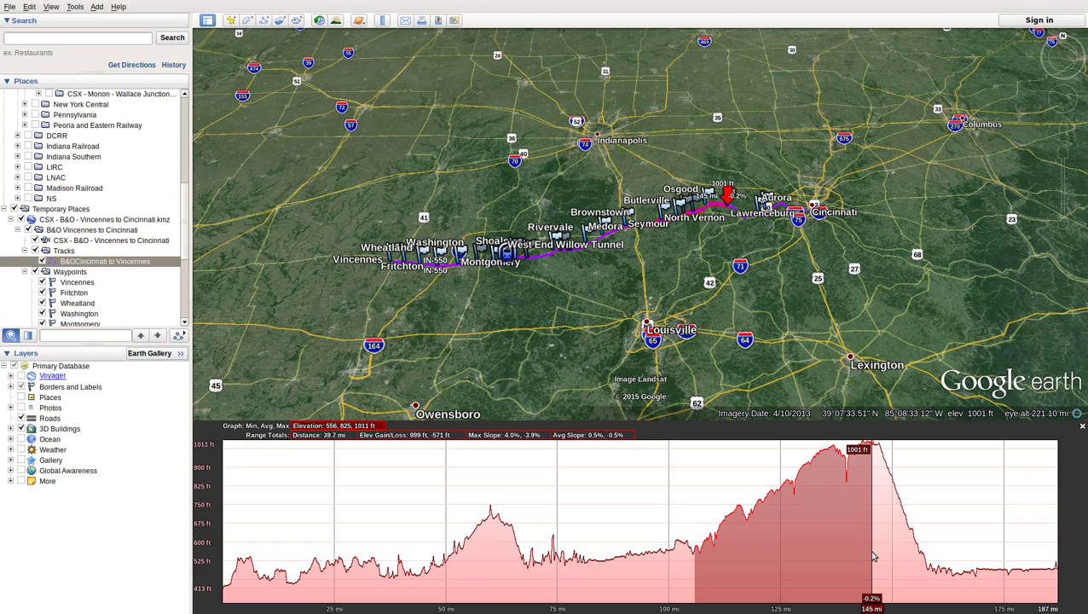
click(874, 548)
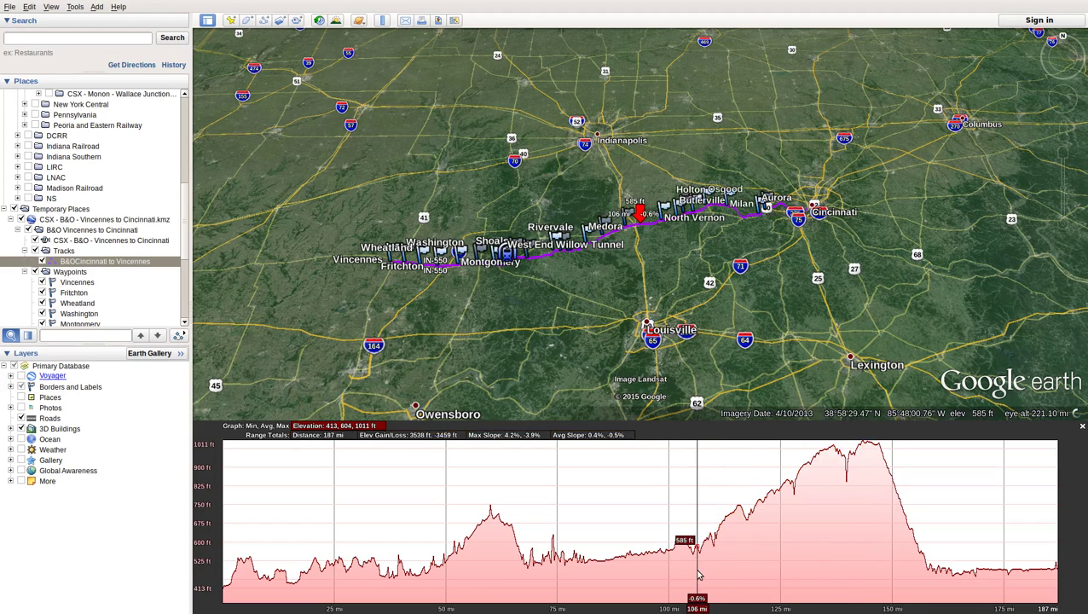
drag(698, 575, 869, 554)
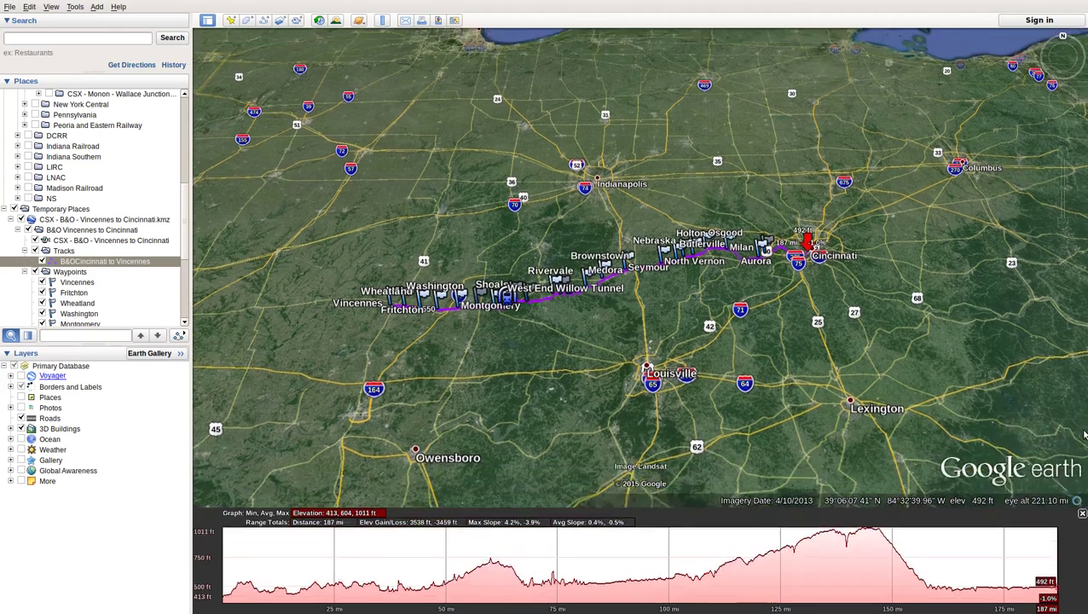
click(1082, 425)
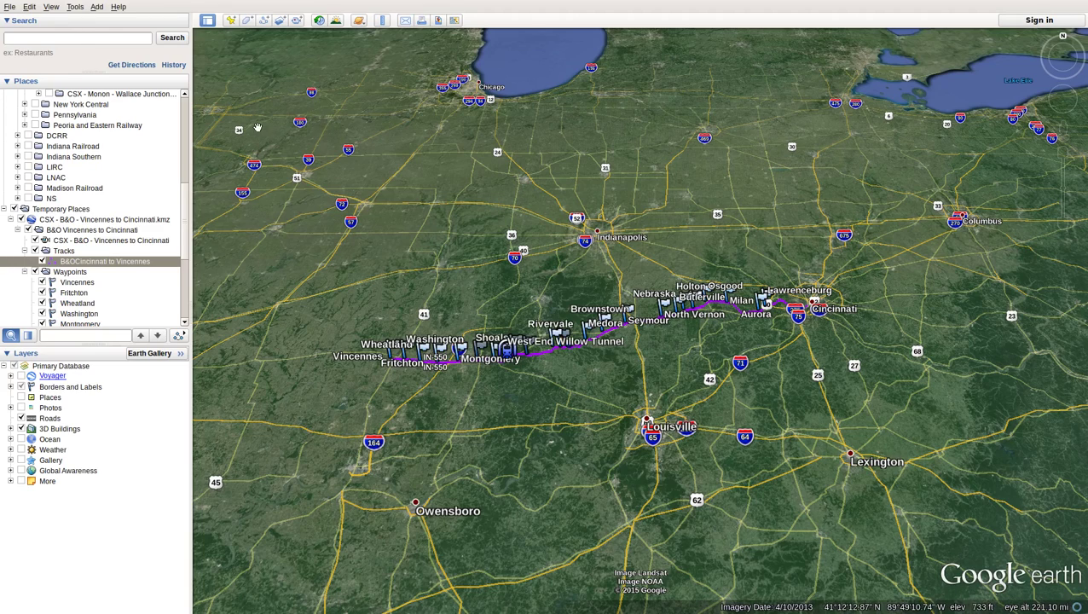
- Switch to Firefox, close the CSX - B&O - Vincennes to Cincinnati.kmz preview, and return to the Indiana Railroads line list
key(alt+Tab)
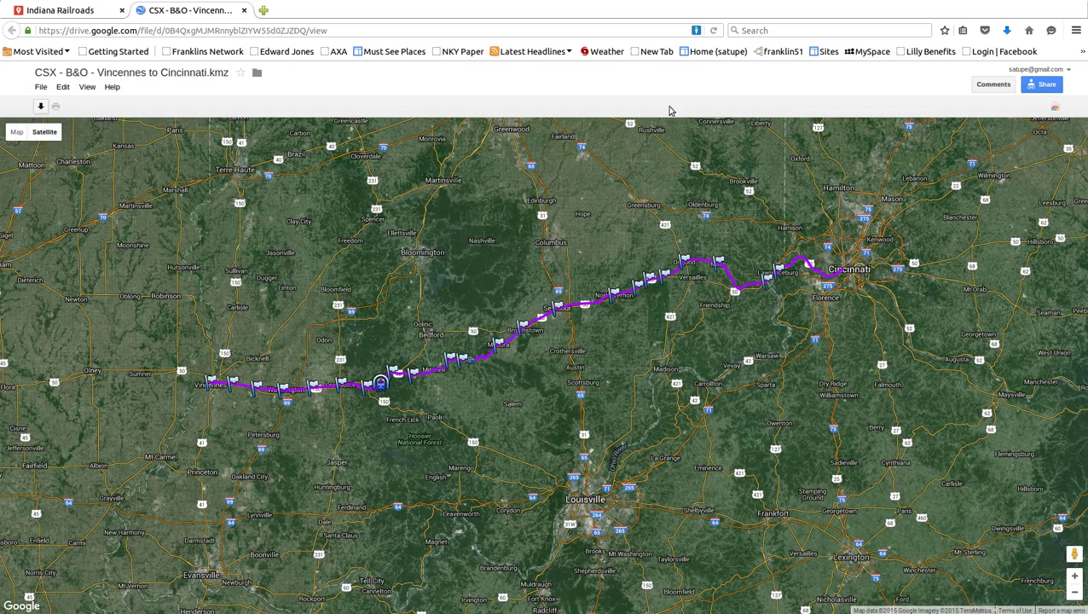
click(244, 11)
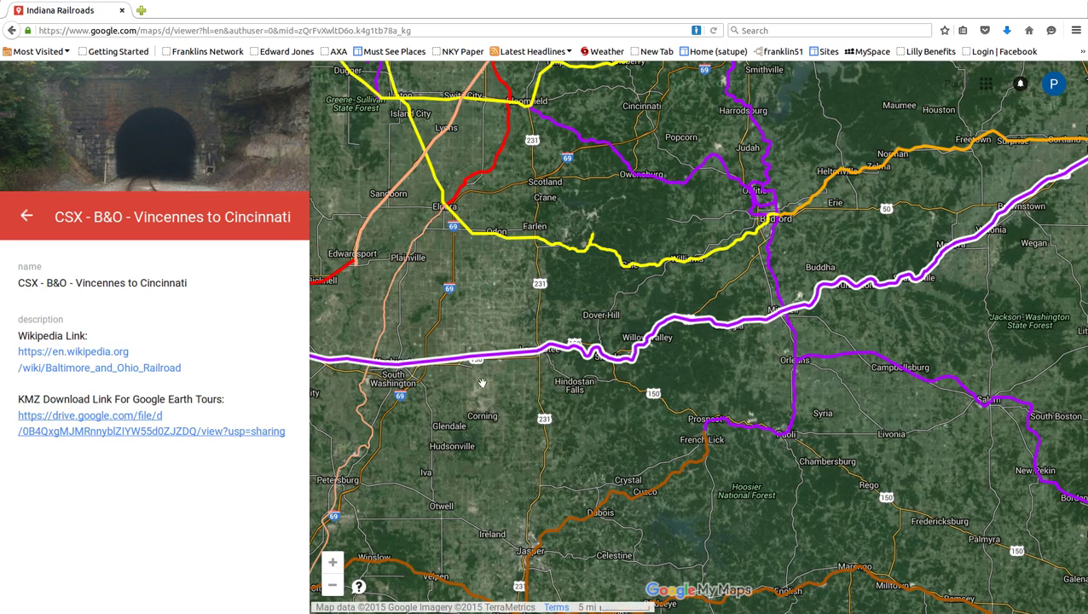
click(26, 217)
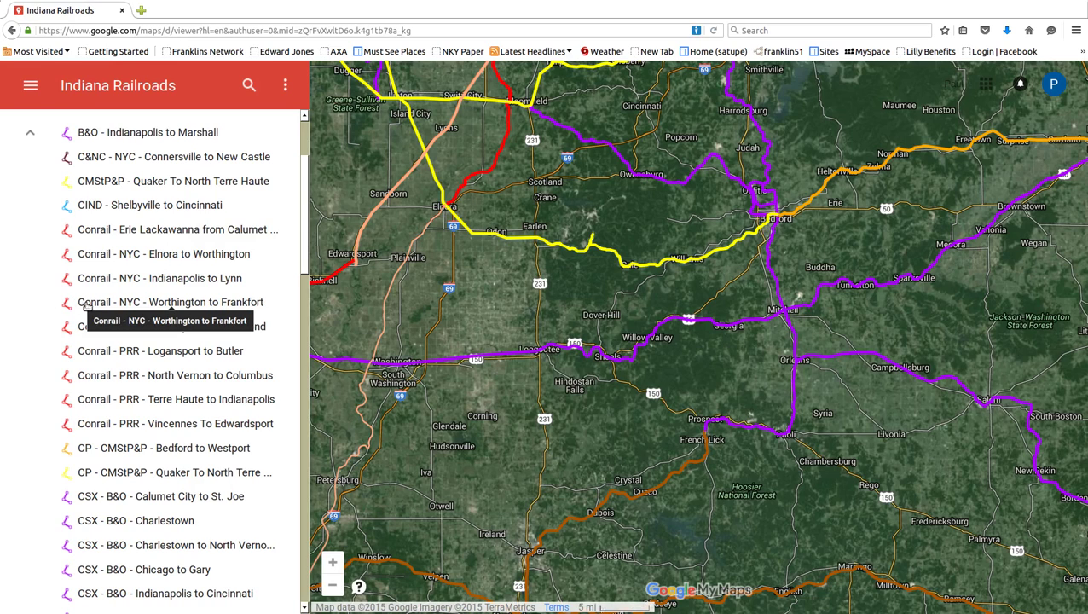
- Open the Conrail - NYC - Worthington to Frankfort line's details and view its linked Wikipedia article, closing the article again
click(171, 303)
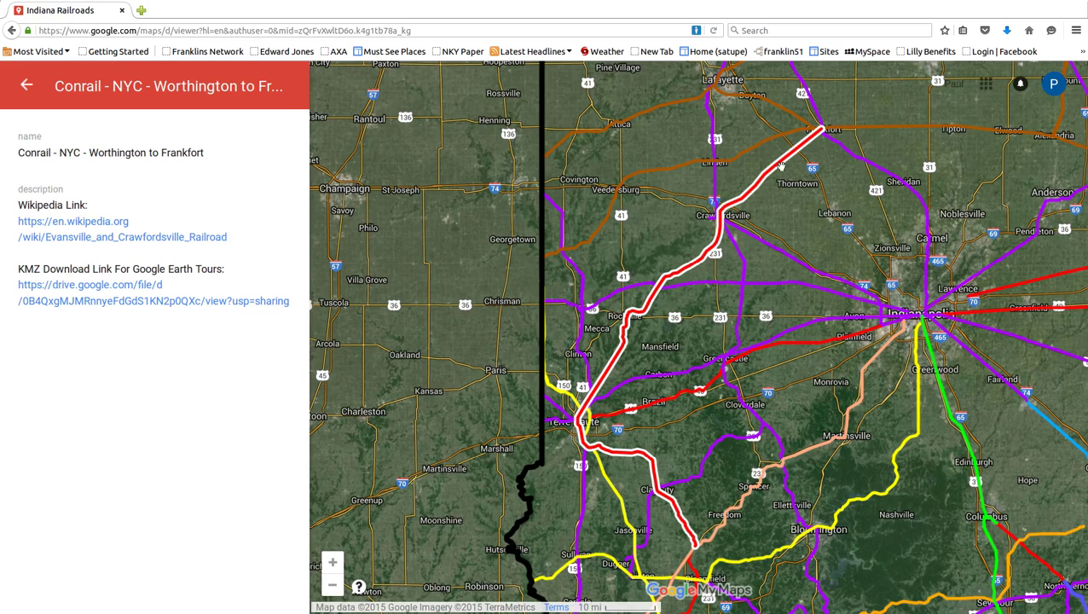
click(74, 222)
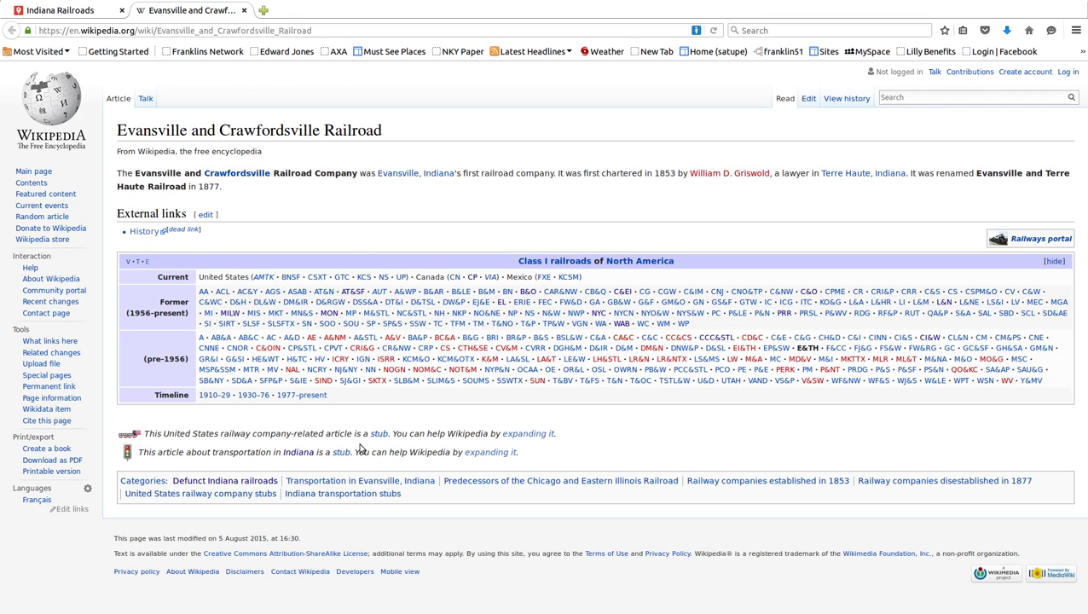
click(243, 10)
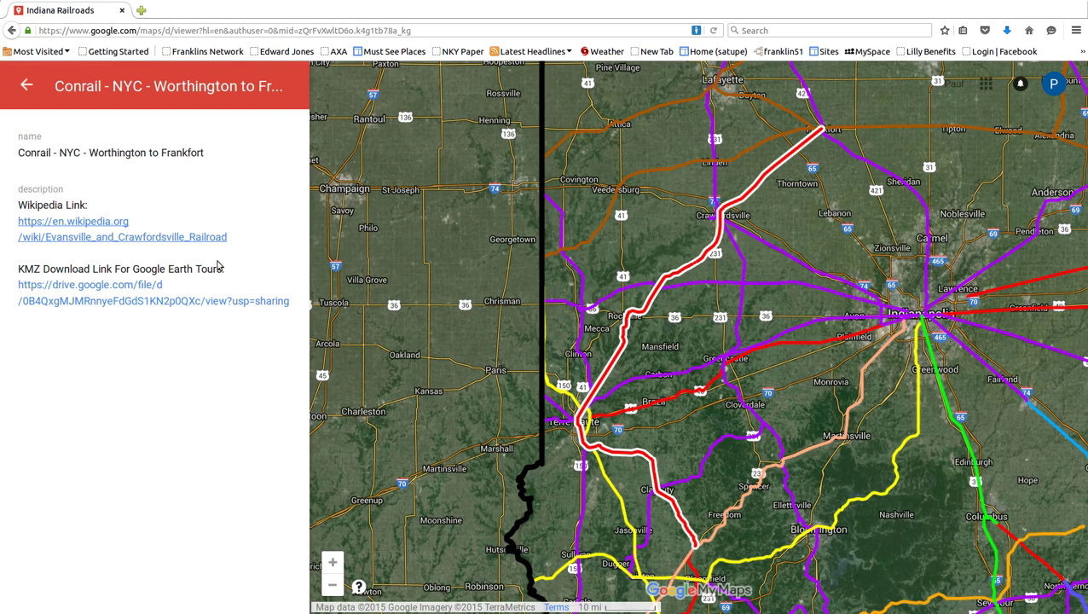
- Follow the line's KMZ download link and save Conrail - NYC - Worthington to Frankfort.kmz to the computer
click(96, 288)
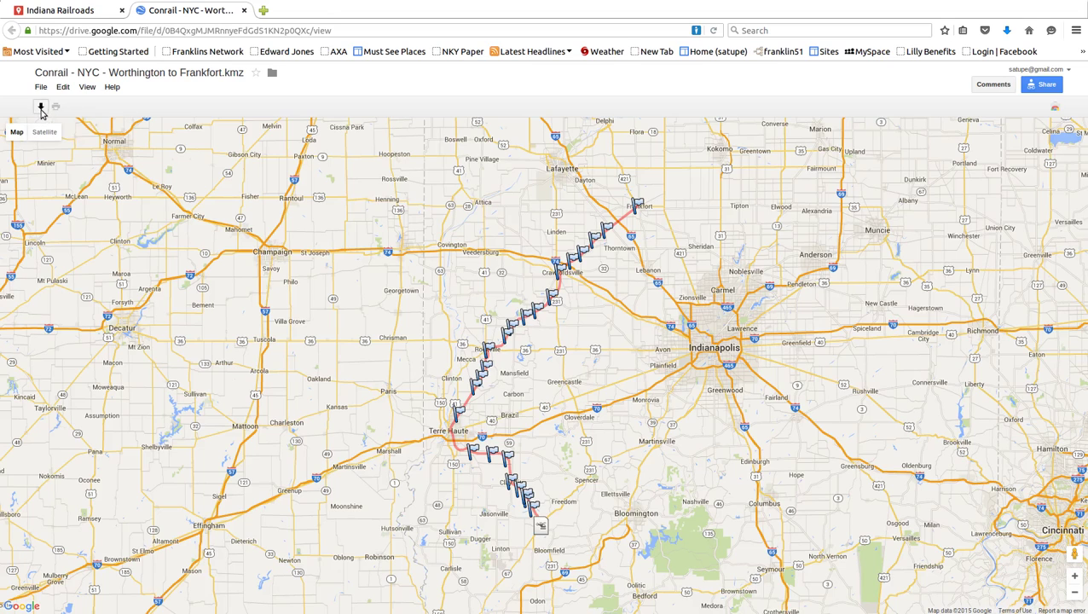
click(41, 109)
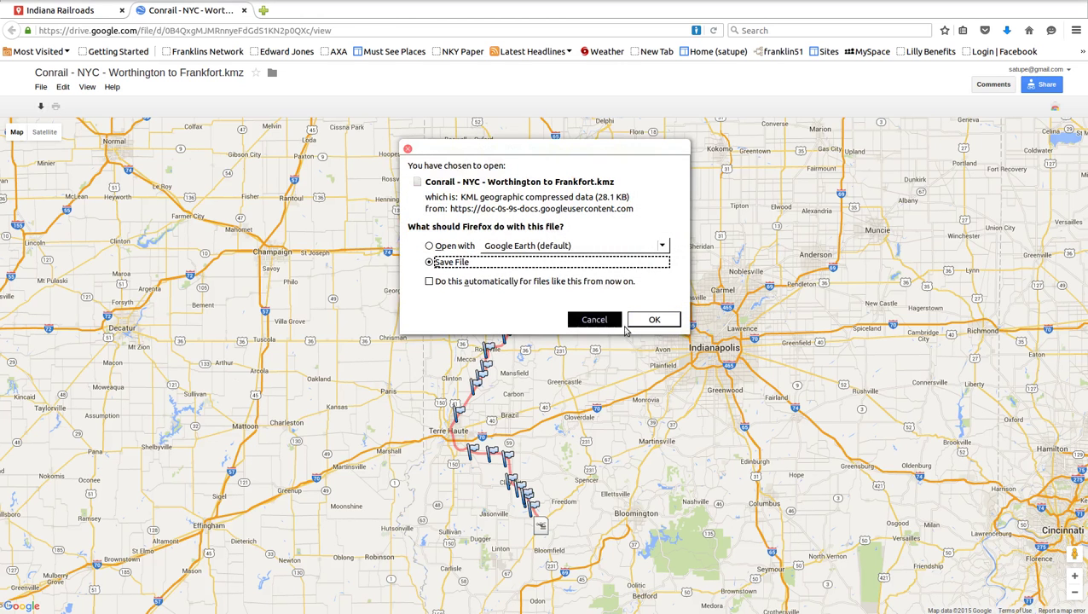
click(654, 319)
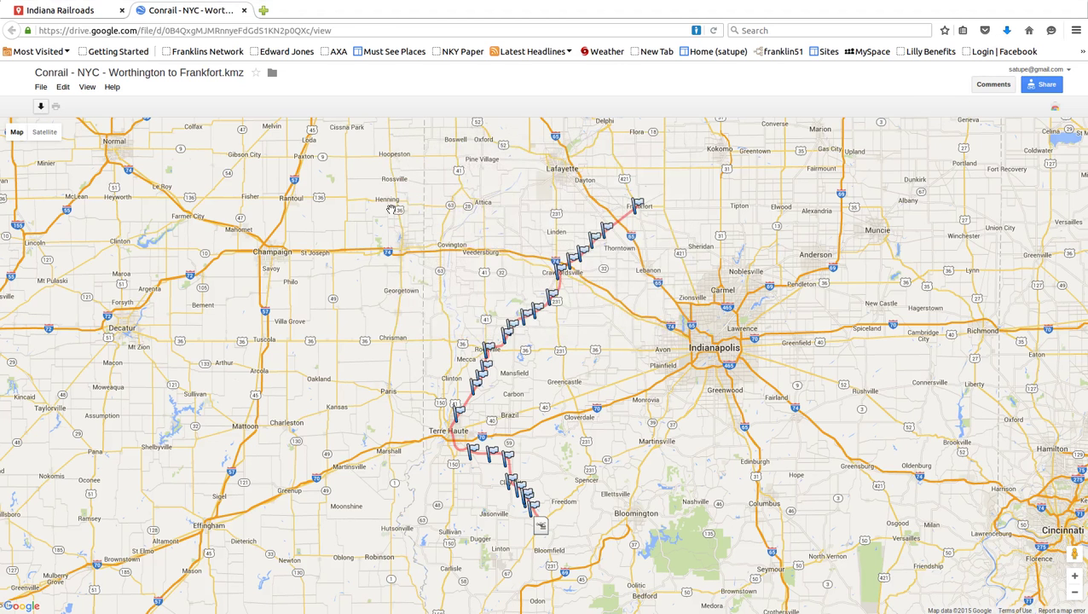
- Switch to Google Earth and collapse the CSX - B&O - Vincennes to Cincinnati.kmz entry under Temporary Places
key(alt+Tab)
key(alt+Tab)
key(alt+Tab)
key(alt+Tab)
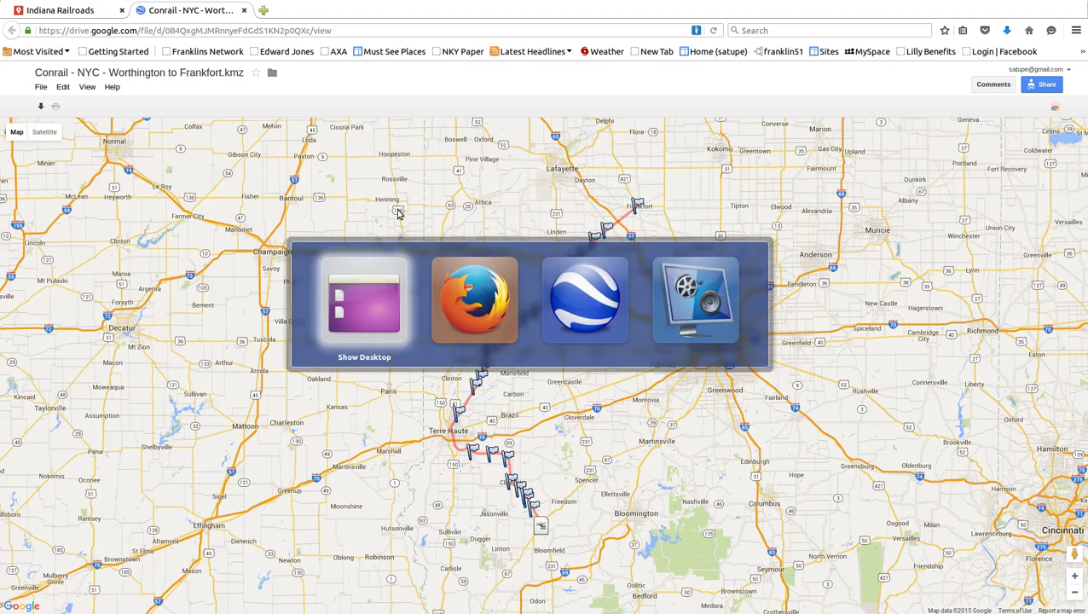
key(alt+Tab)
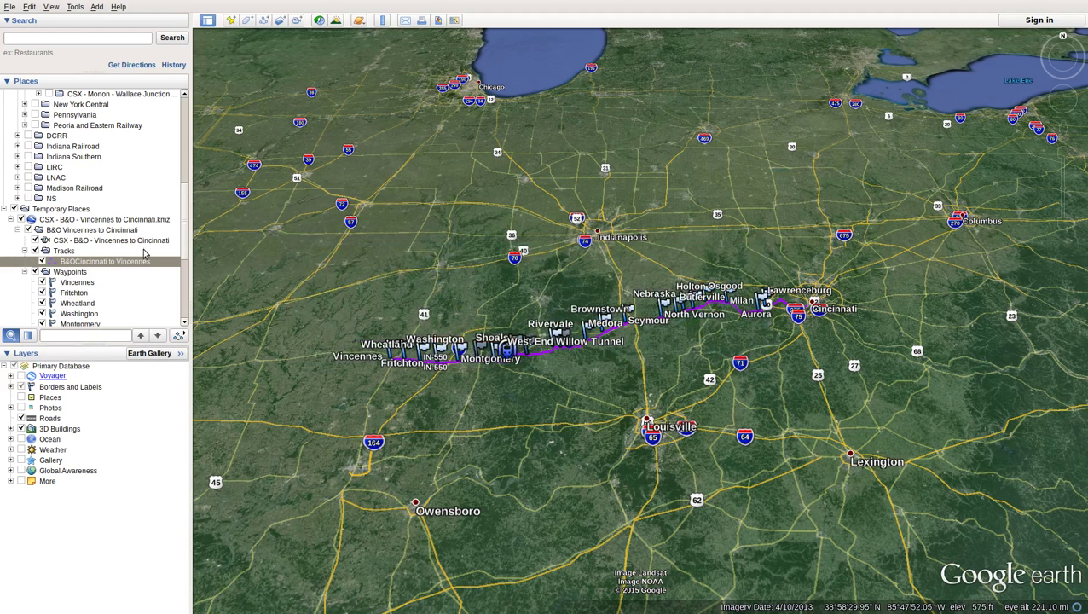
click(9, 220)
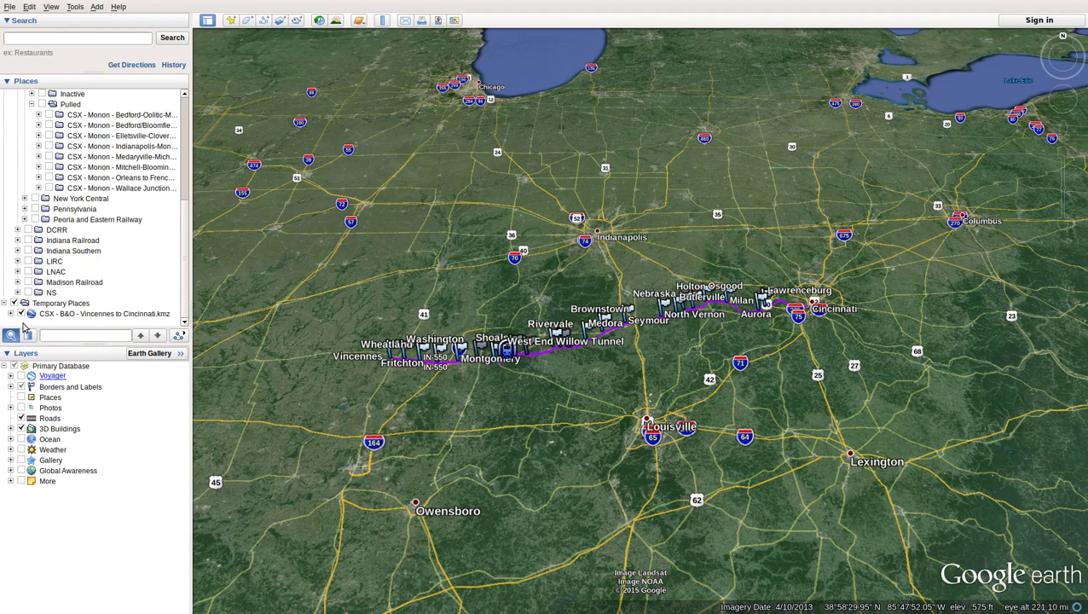
- Open the downloaded Conrail - NYC - Worthington to Frankfort.kmz file from the Downloads folder
click(9, 7)
click(25, 19)
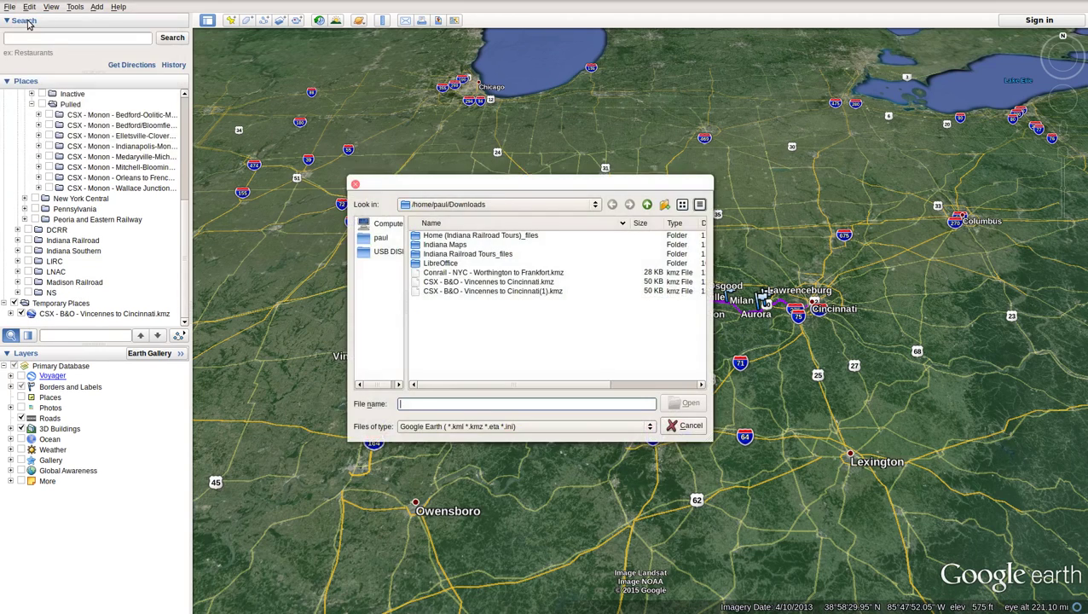
click(479, 274)
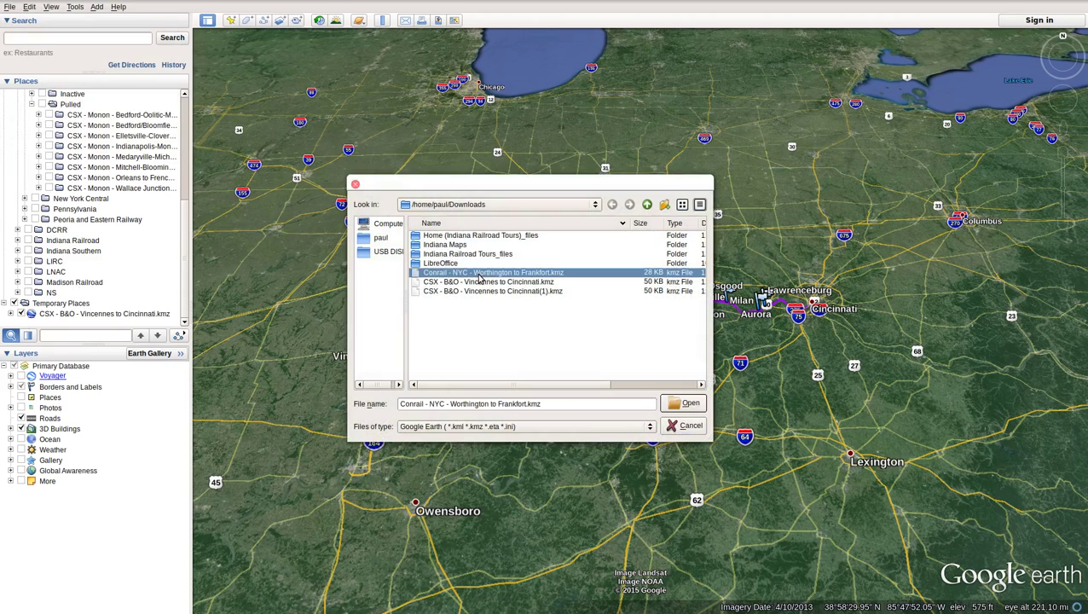
click(689, 404)
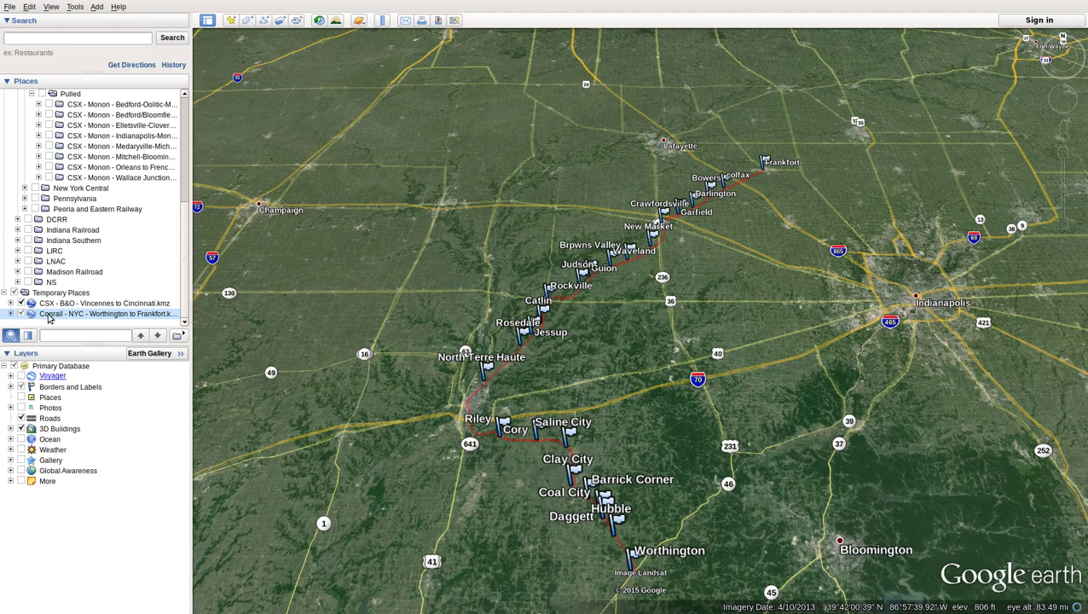
- Expand the Conrail - NYC - Worthington to Frankfort entry, play its tour along the first part of the line, and pause it
click(10, 314)
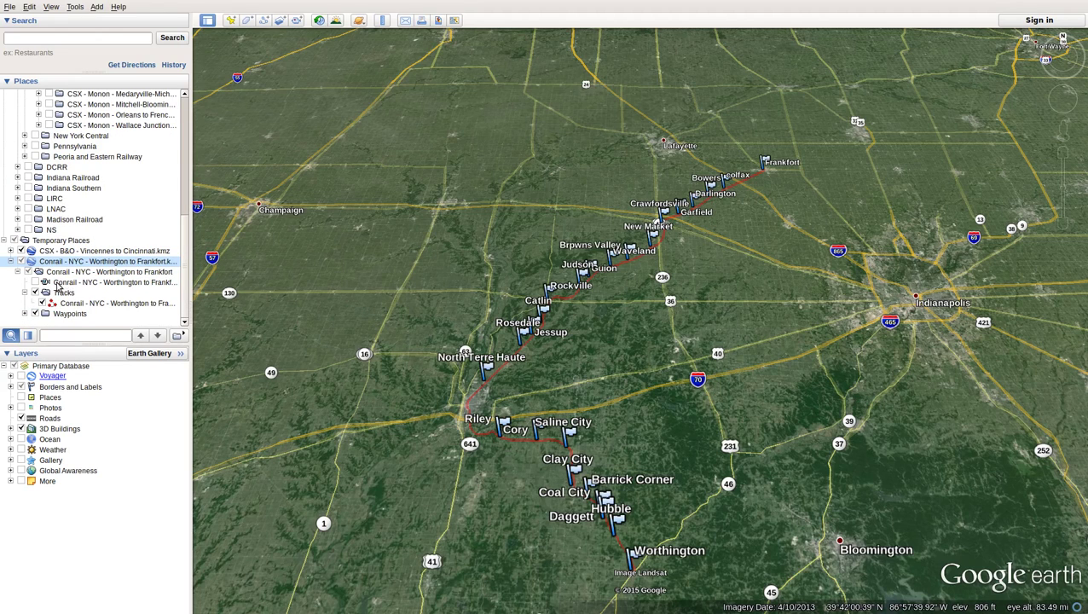
double_click(57, 285)
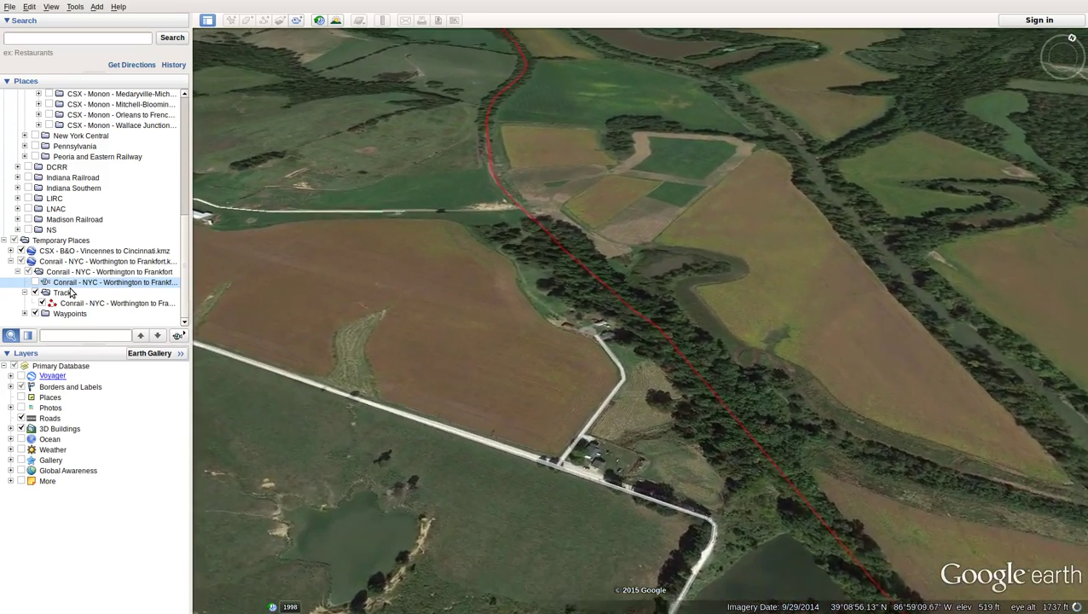
mouse_move(362, 241)
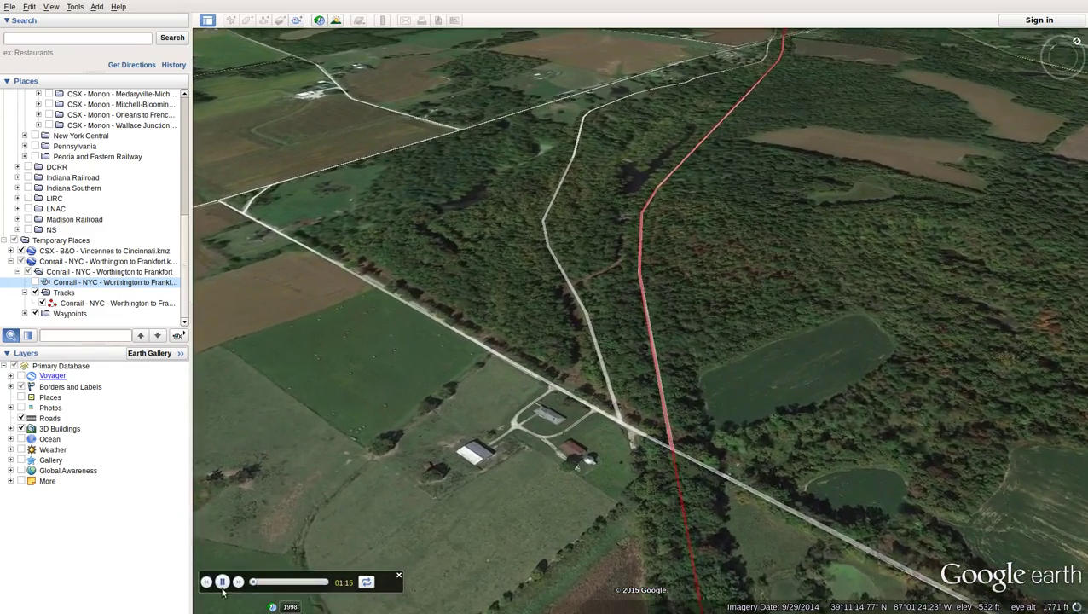
click(222, 583)
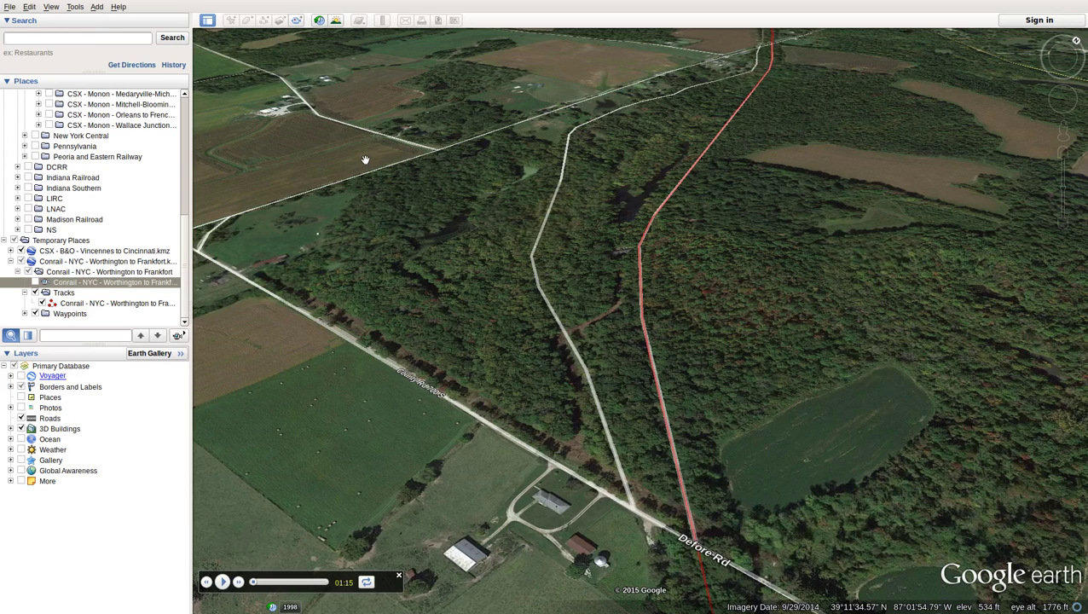
key(alt+Tab)
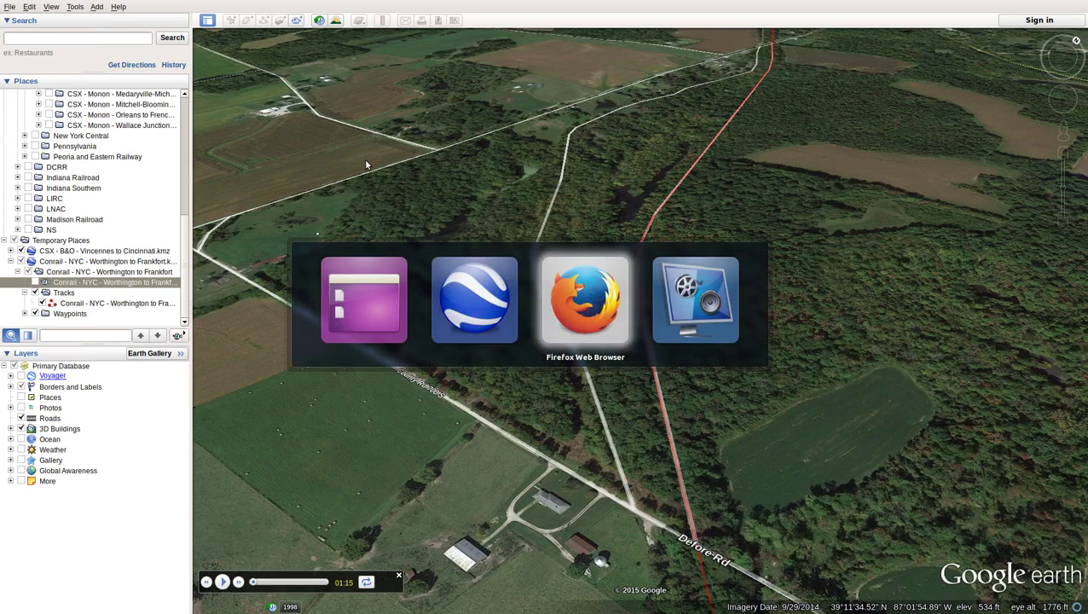
key(alt+Tab)
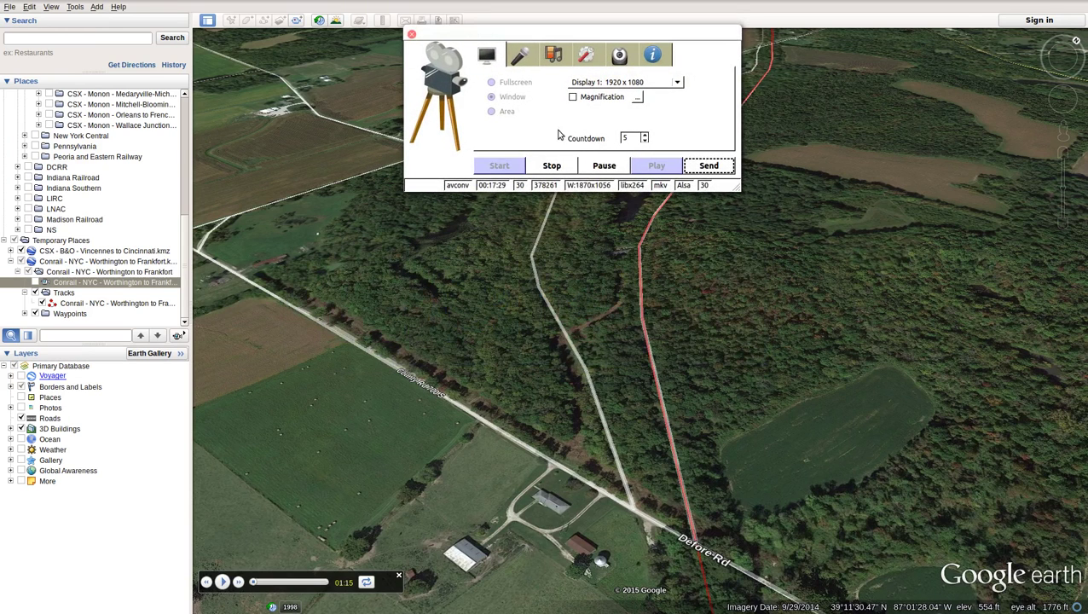